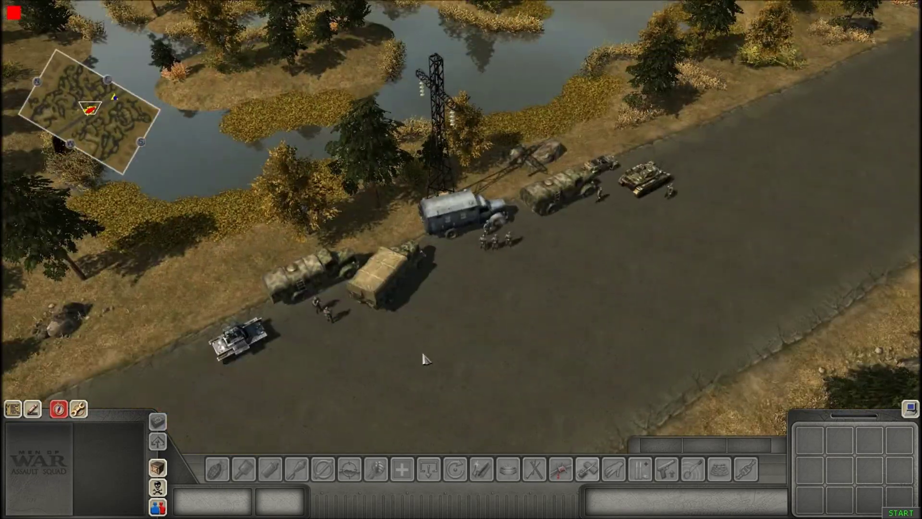
Follow the runway from the convoy to the IL-2 plane and inspect the plane from several angles.
middle_click_drag(445, 304, 464, 302)
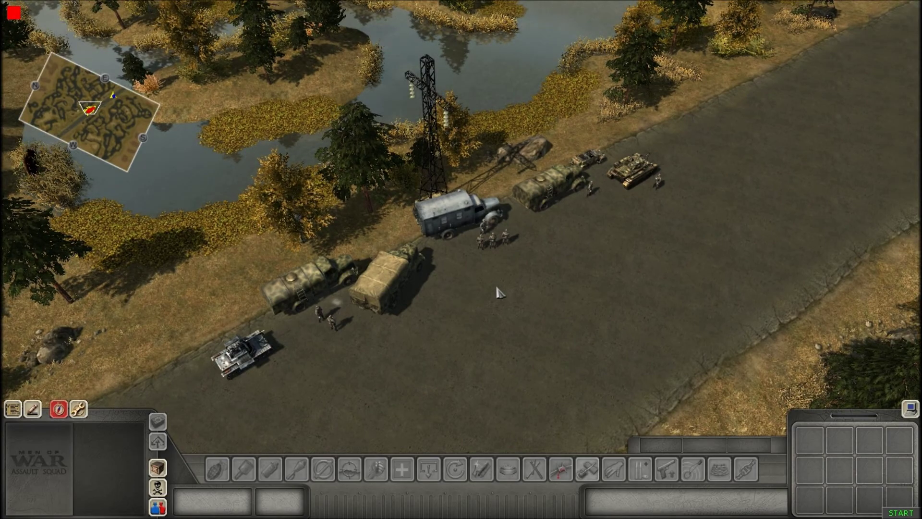
middle_click_drag(506, 292, 691, 239)
mouse_move(509, 2)
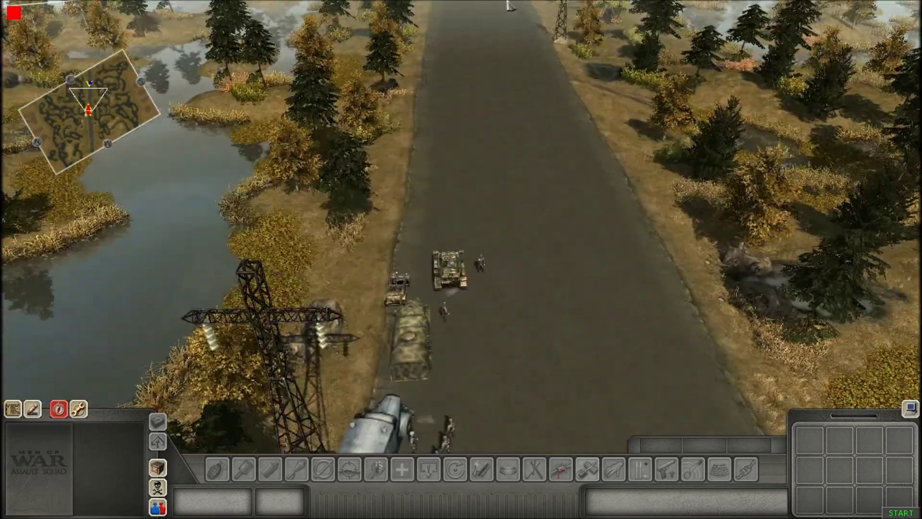
scroll(639, 231, "up", 5)
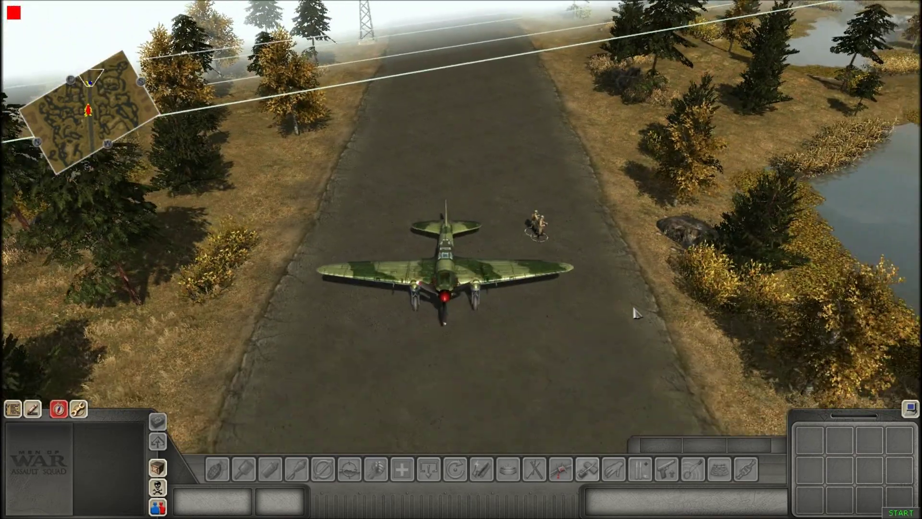
scroll(627, 307, "up", 2)
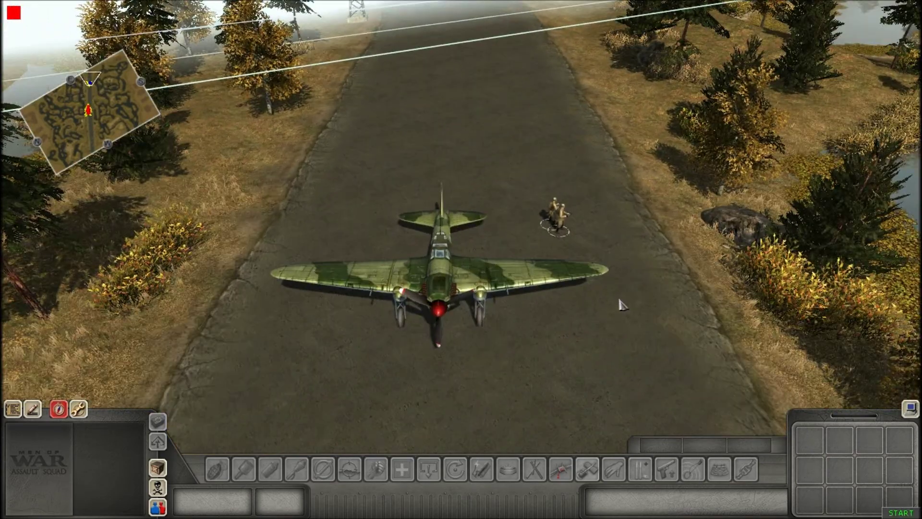
scroll(626, 306, "down", 1)
middle_click_drag(628, 306, 420, 293)
scroll(419, 292, "up", 1)
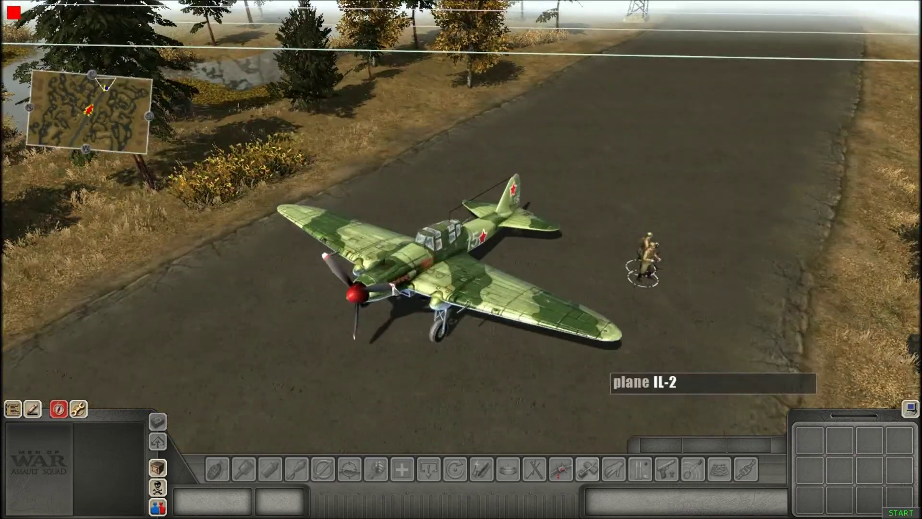
scroll(399, 287, "down", 1)
middle_click_drag(407, 285, 449, 287)
middle_click_drag(509, 279, 344, 271)
scroll(366, 288, "down", 1)
scroll(351, 267, "down", 1)
scroll(344, 271, "up", 1)
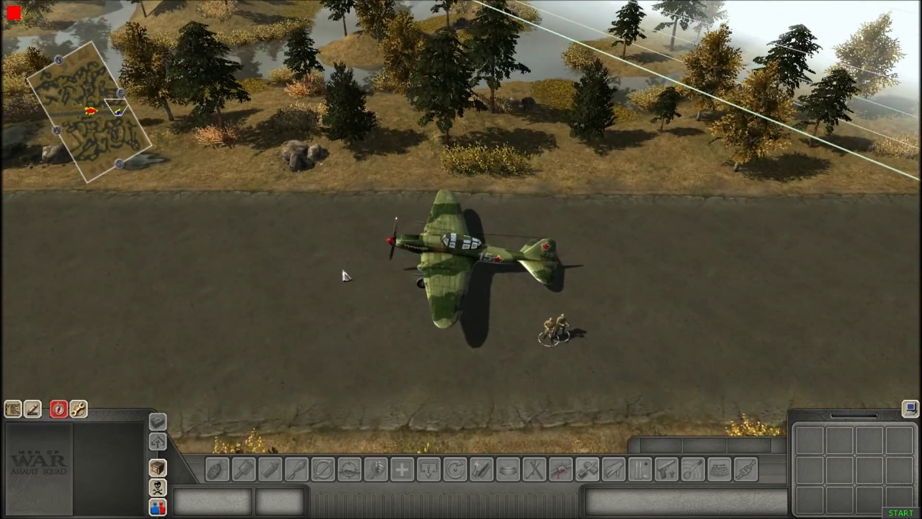
Examine the parked enemy convoy of trucks, tank, light vehicles and soldiers along the edge of the runway.
key("Left")
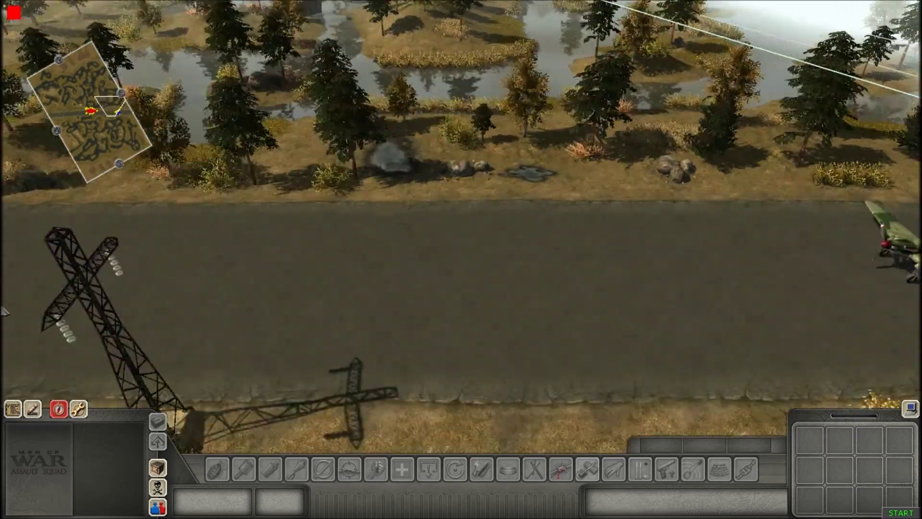
key("Up")
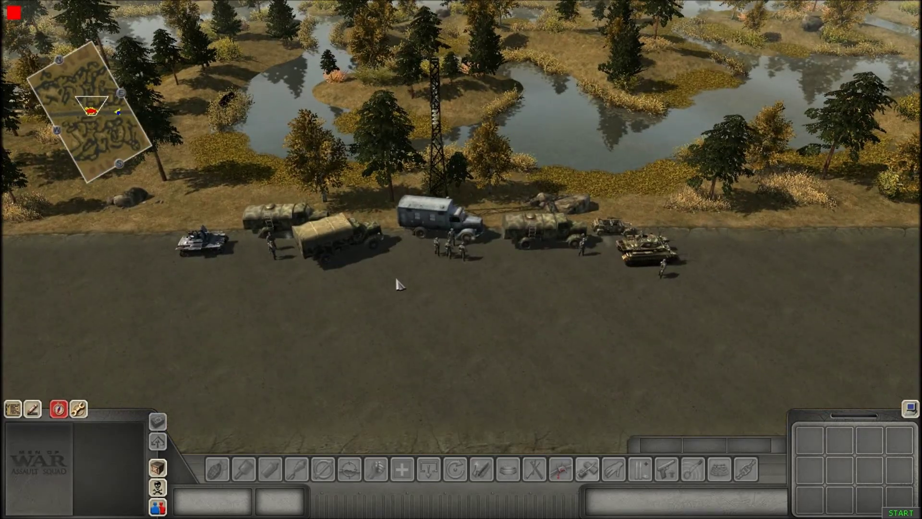
middle_click_drag(397, 283, 432, 286)
scroll(432, 283, "up", 1)
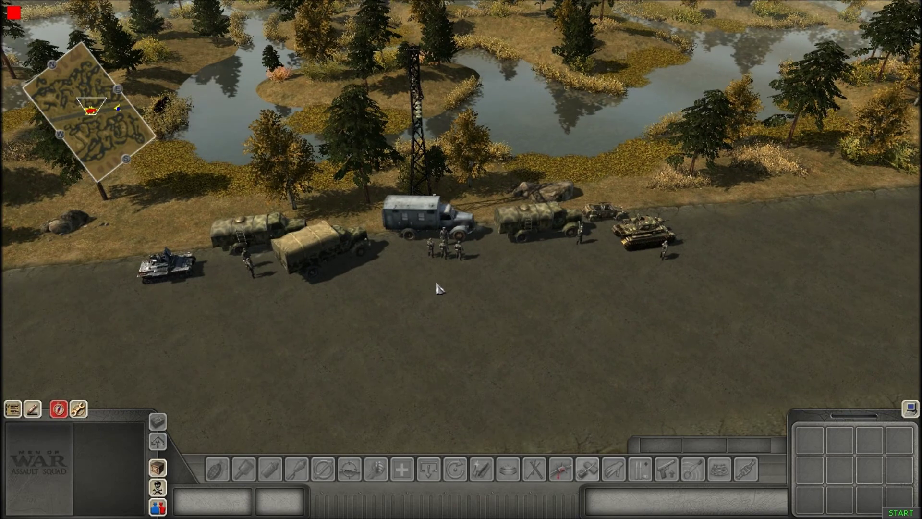
scroll(411, 287, "up", 1)
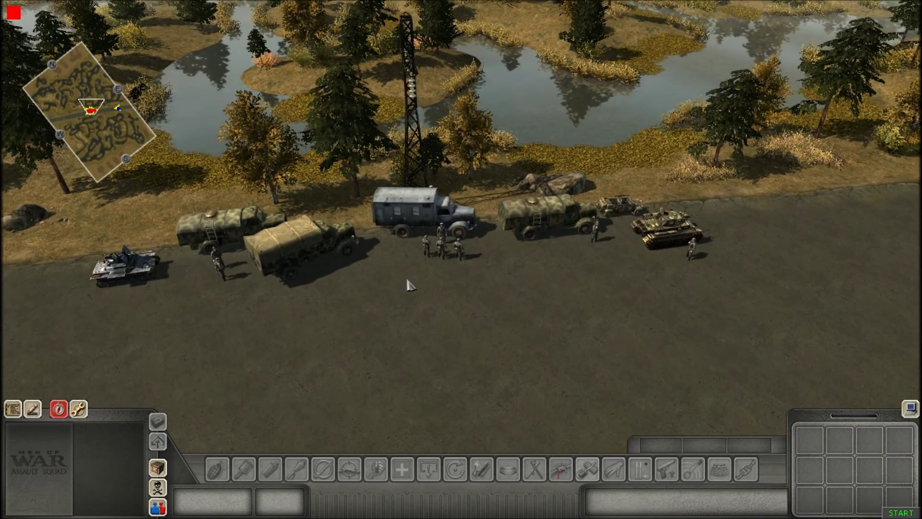
scroll(409, 285, "up", 2)
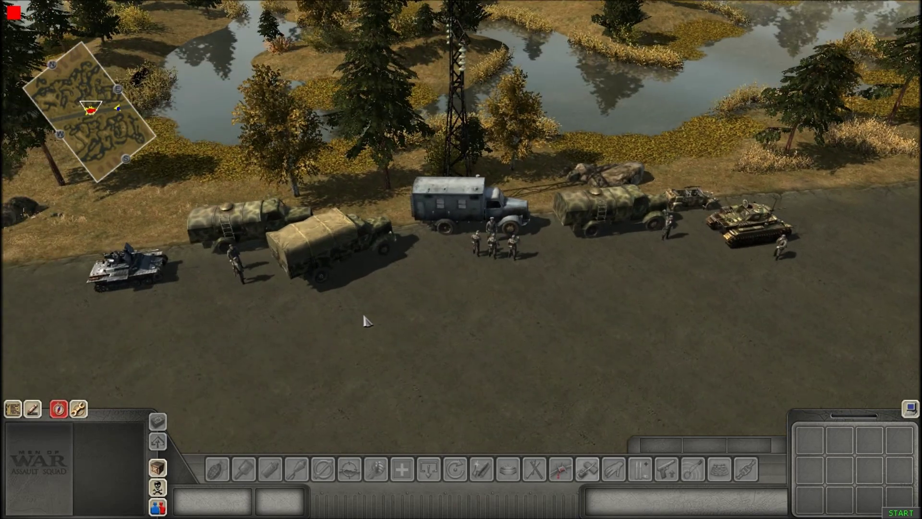
scroll(359, 320, "down", 2)
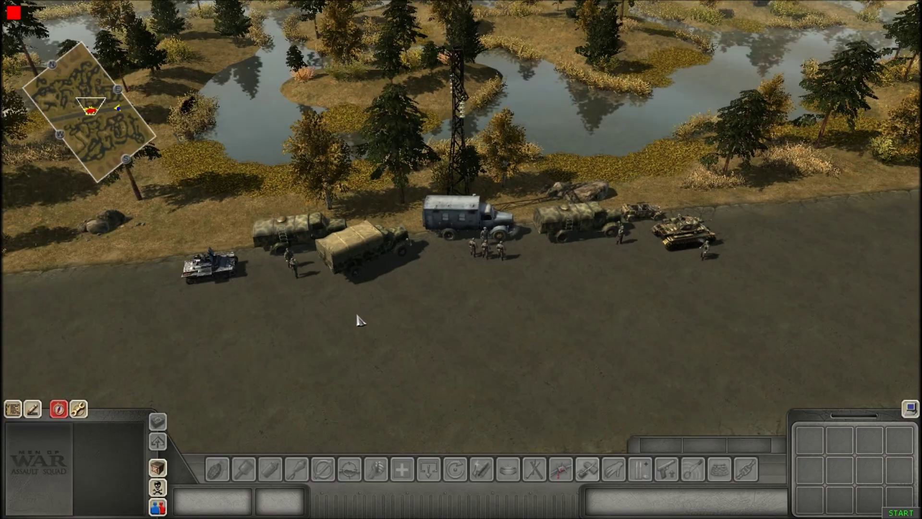
key("Left")
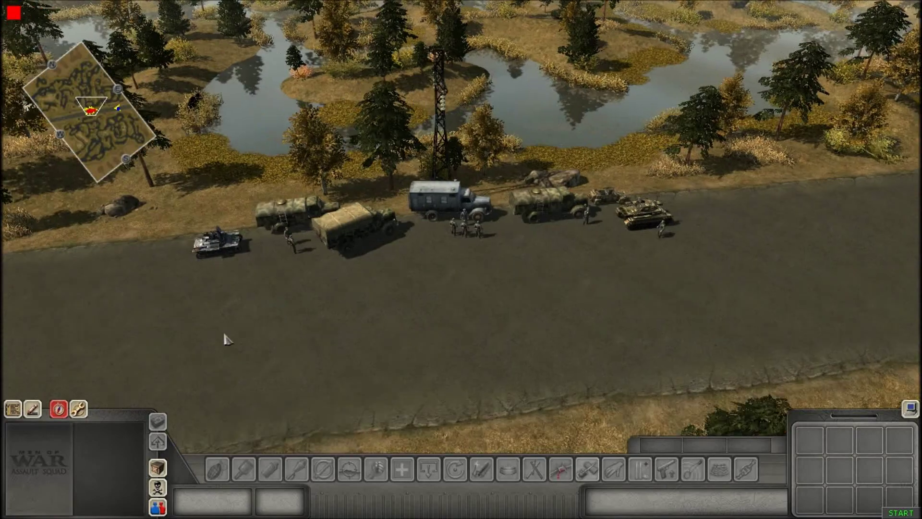
scroll(223, 334, "up", 3)
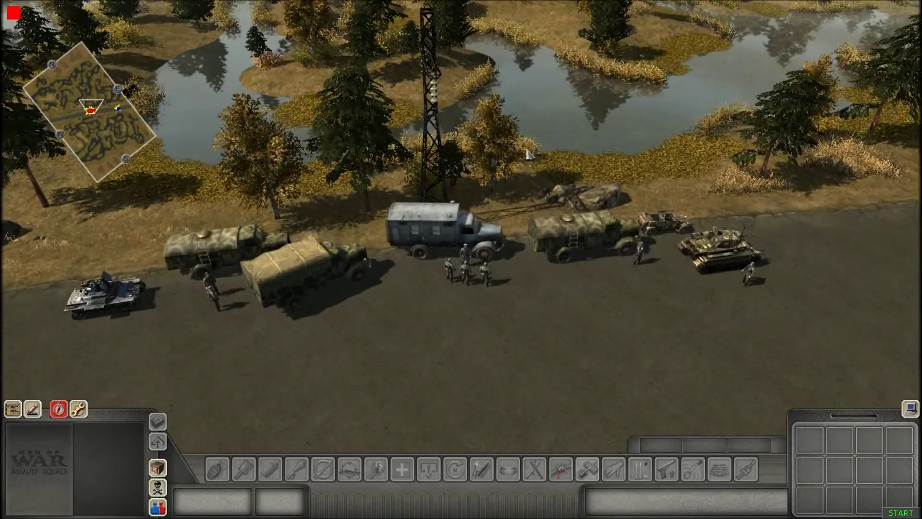
middle_click_drag(374, 278, 436, 270)
scroll(436, 270, "down", 2)
scroll(436, 270, "up", 1)
scroll(397, 294, "down", 1)
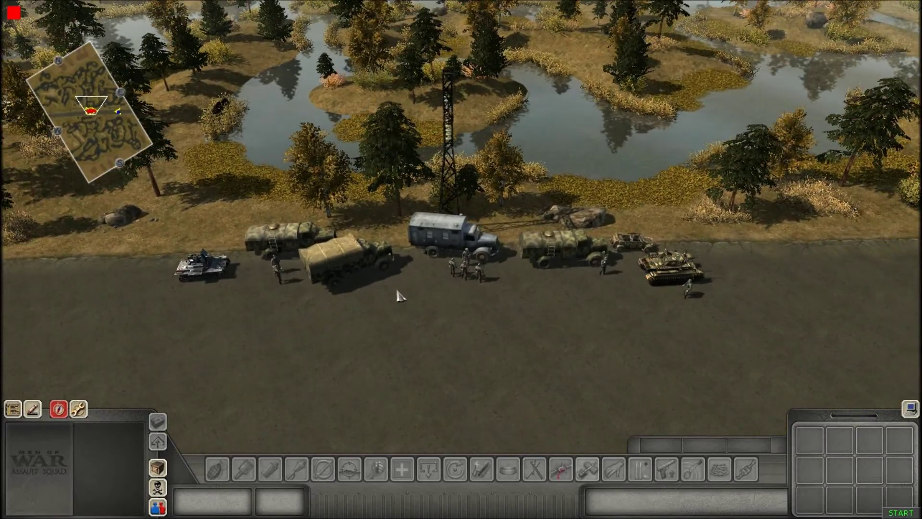
Select the two soldiers standing beside the IL-2 and order them to board the plane.
middle_click_drag(373, 319, 179, 86)
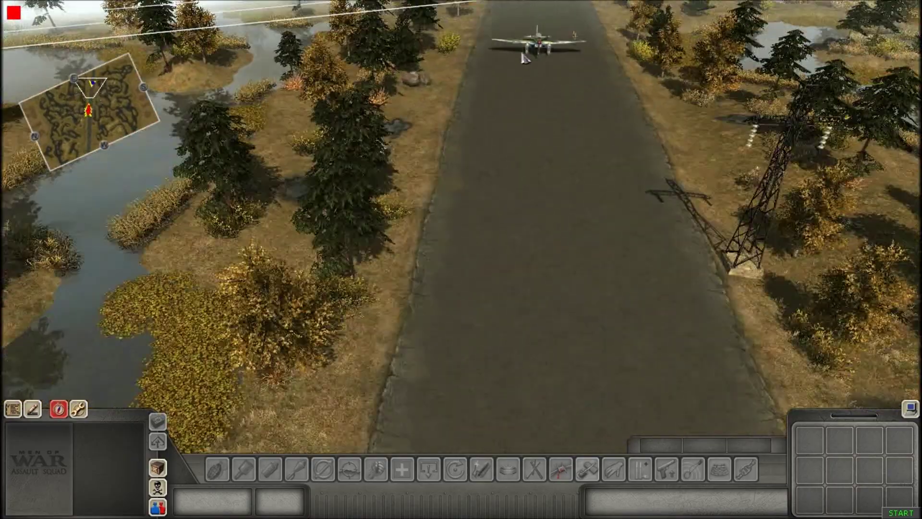
scroll(520, 64, "up", 3)
scroll(214, 398, "up", 2)
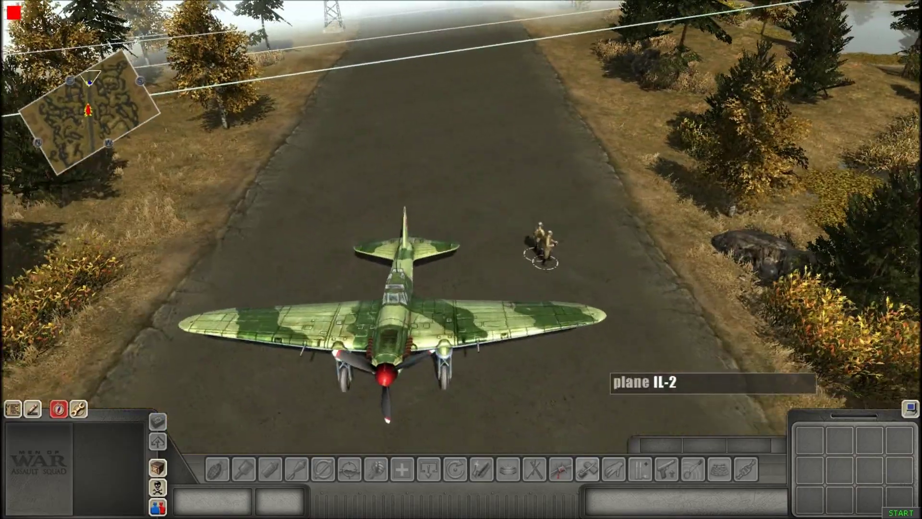
scroll(418, 307, "down", 1)
left_click_drag(478, 125, 568, 230)
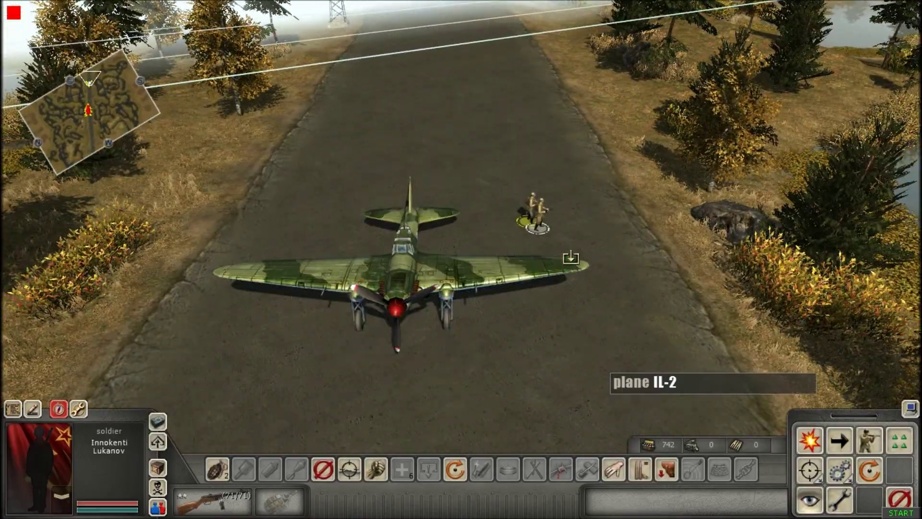
scroll(387, 261, "up", 2)
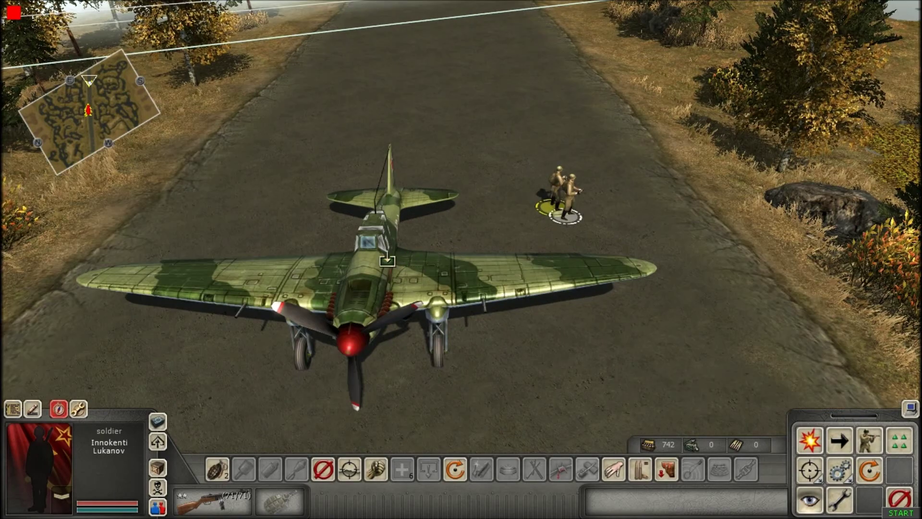
left_click(388, 261)
middle_click_drag(387, 261, 154, 259)
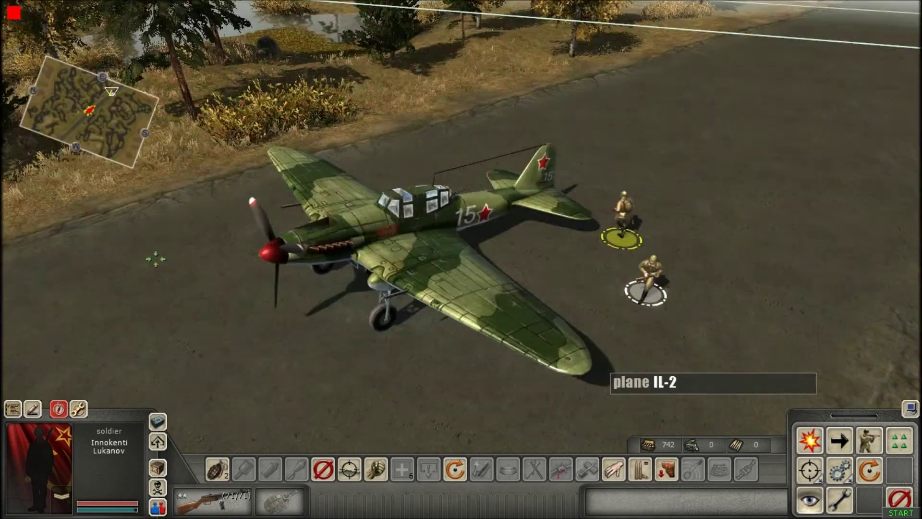
scroll(154, 259, "up", 2)
right_click(745, 136)
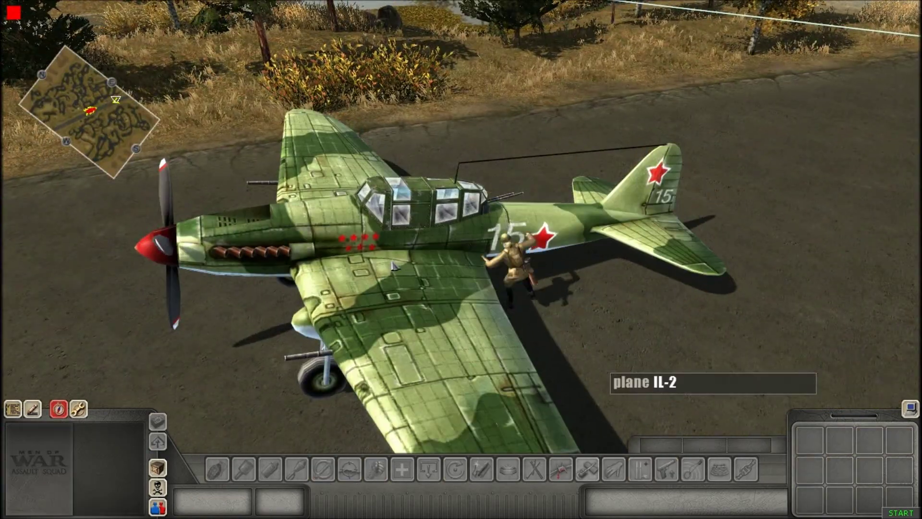
middle_click_drag(418, 217, 352, 180)
scroll(352, 181, "up", 1)
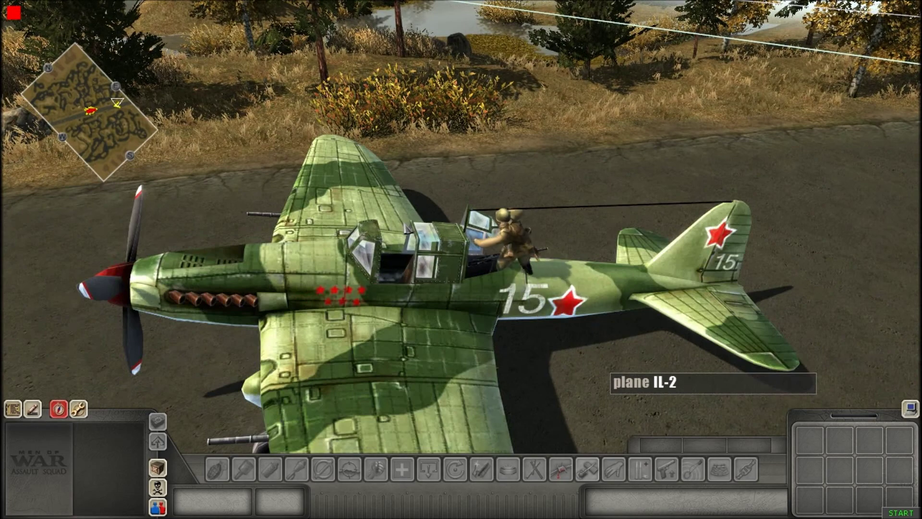
middle_click_drag(466, 317, 407, 223)
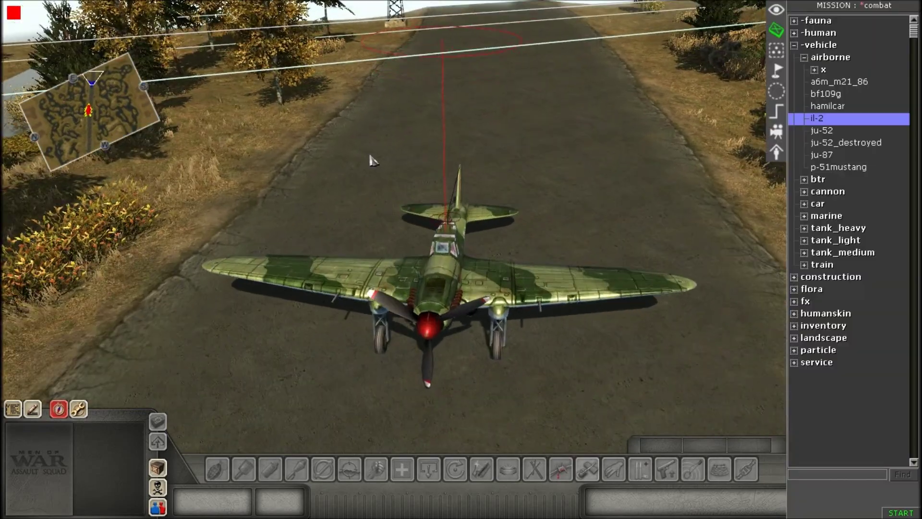
Select the IL-2 plane in the mission editor and add the tag "hidden" to it.
scroll(374, 177, "up", 2)
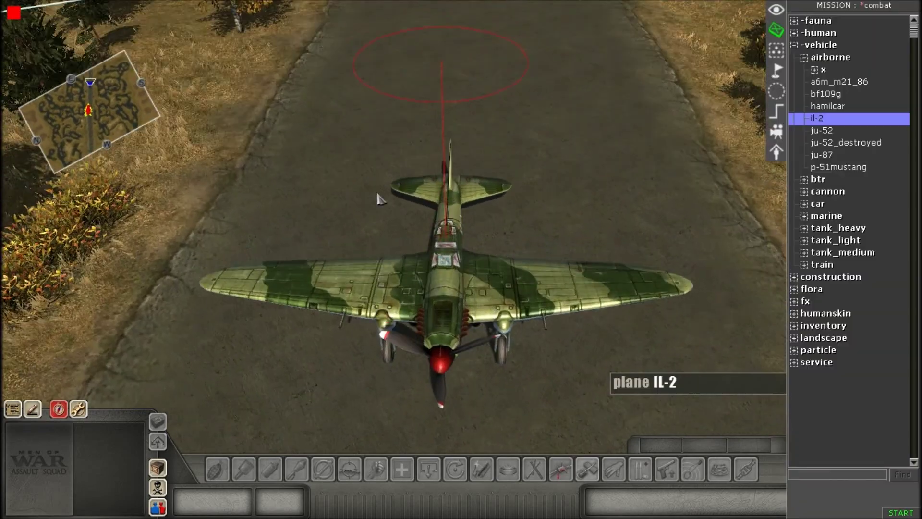
left_click_drag(351, 159, 535, 409)
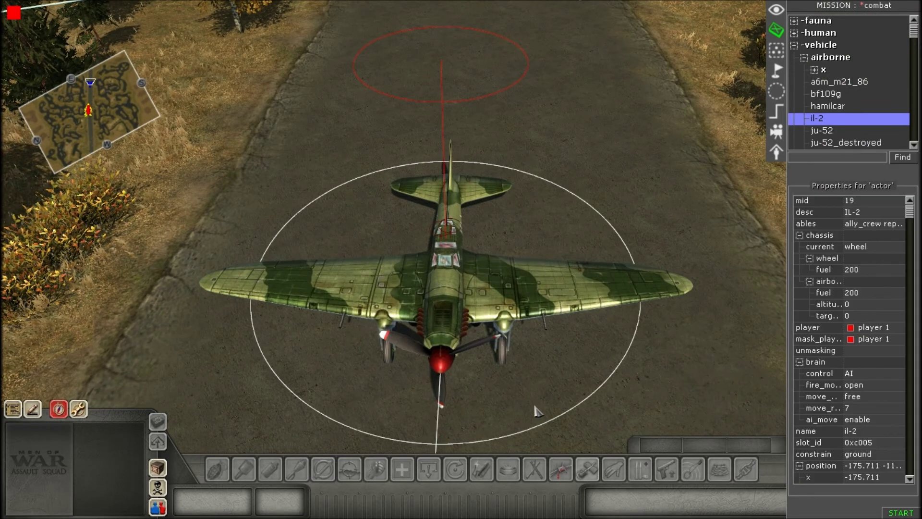
right_click(537, 411)
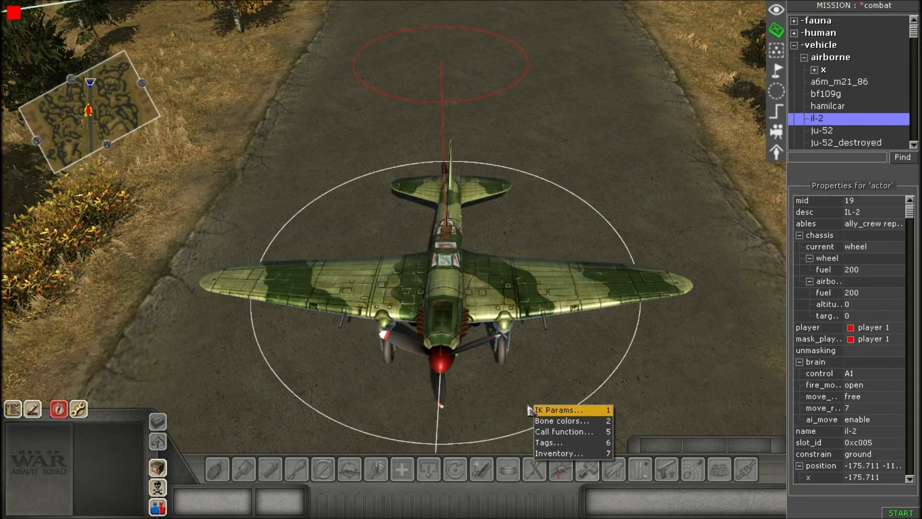
key("6")
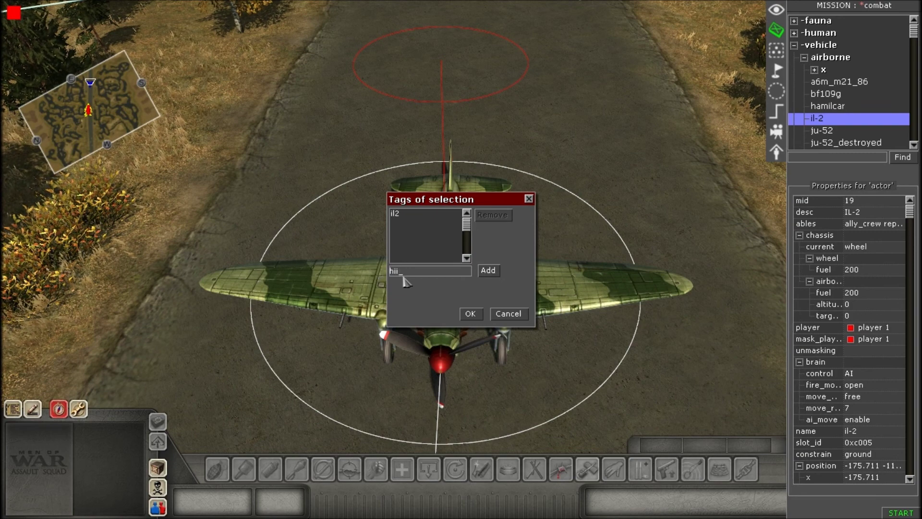
key("Return")
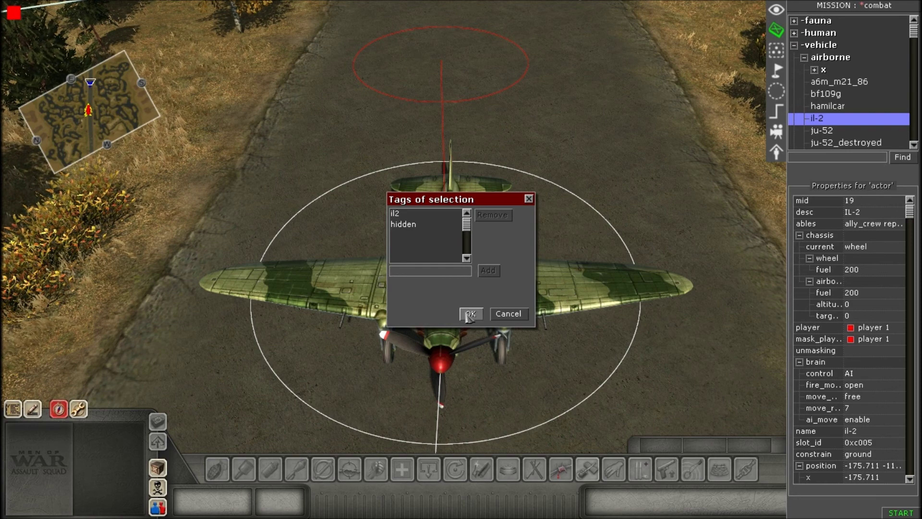
left_click(470, 315)
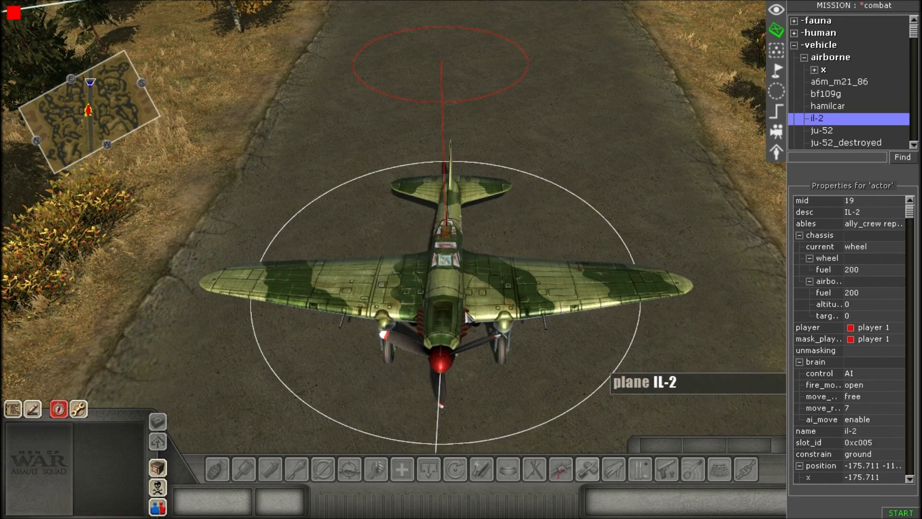
Set the IL-2's current chassis to airborne.
middle_click_drag(426, 298, 430, 240)
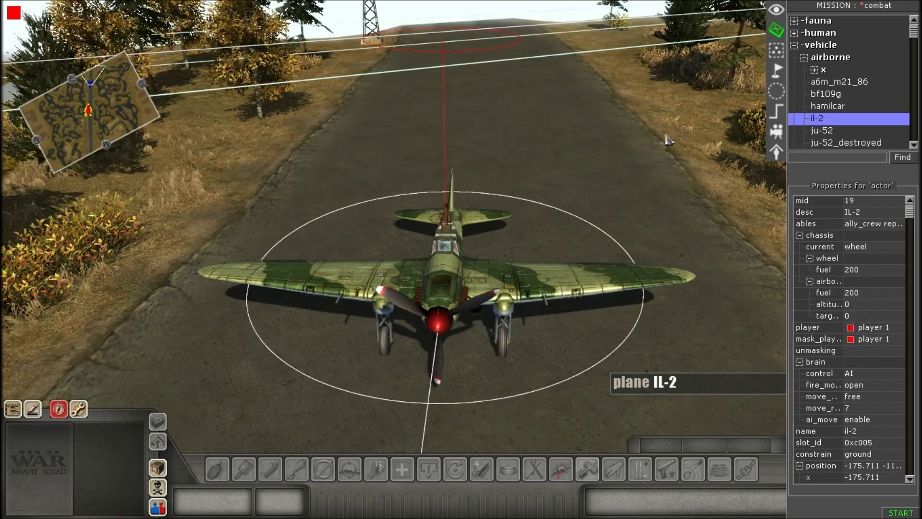
left_click(667, 140)
left_click(514, 284)
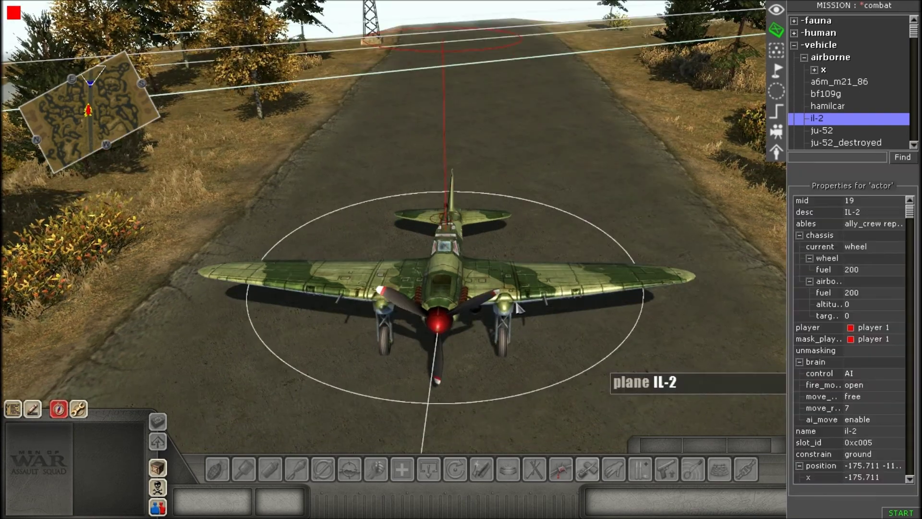
scroll(454, 269, "up", 2)
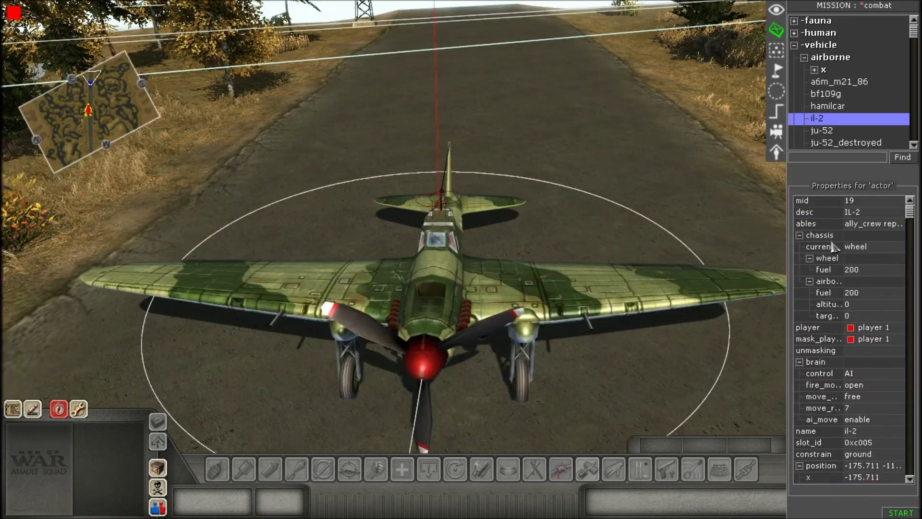
left_click(830, 236)
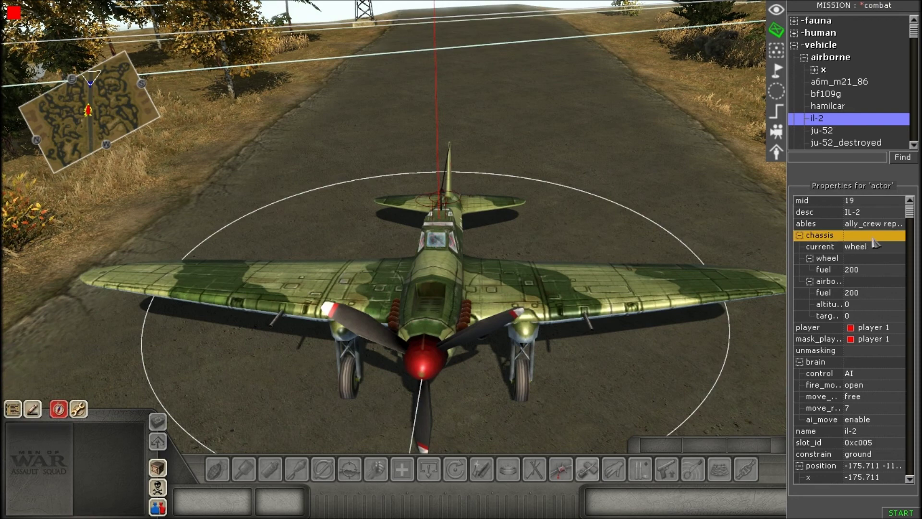
left_click(827, 247)
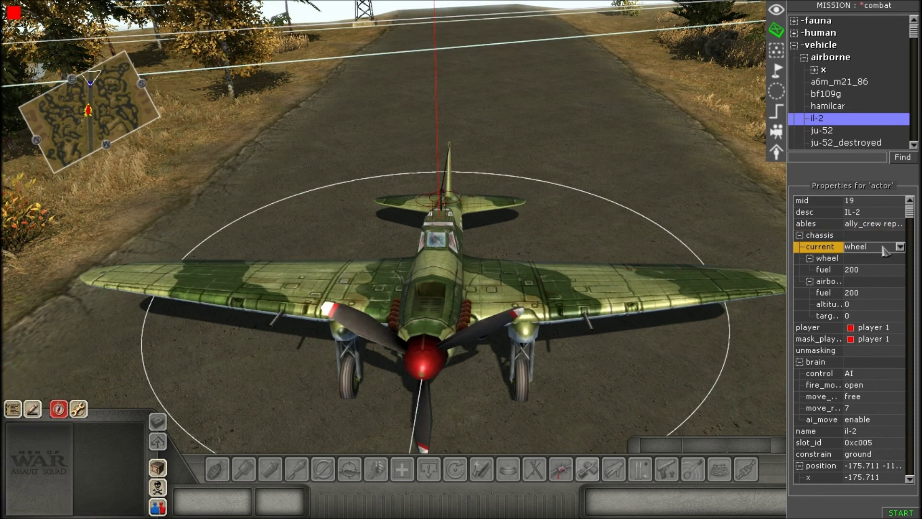
left_click(883, 250)
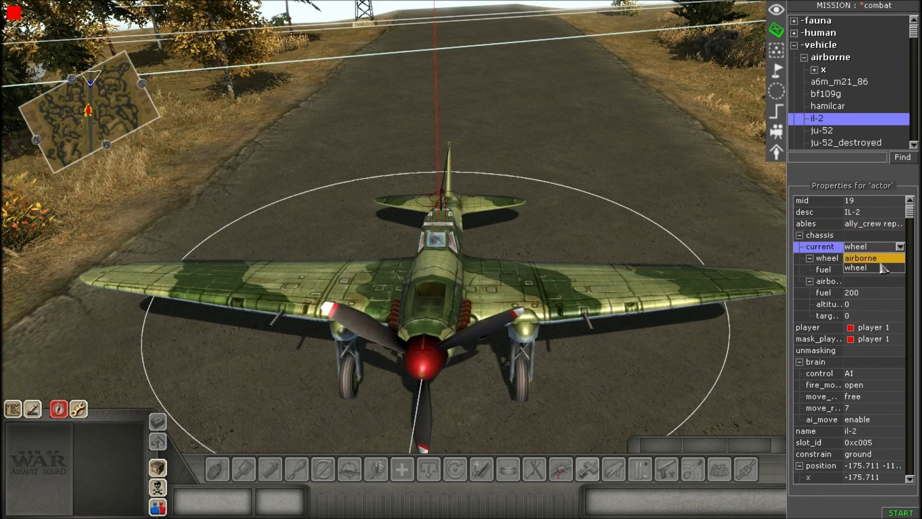
left_click(874, 259)
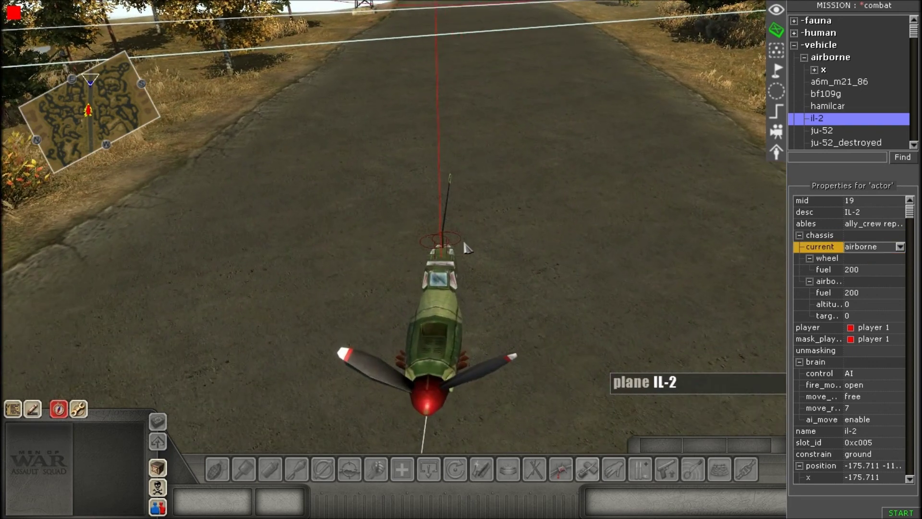
Set the IL-2's airborne chassis altitude to 20.
left_click(860, 307)
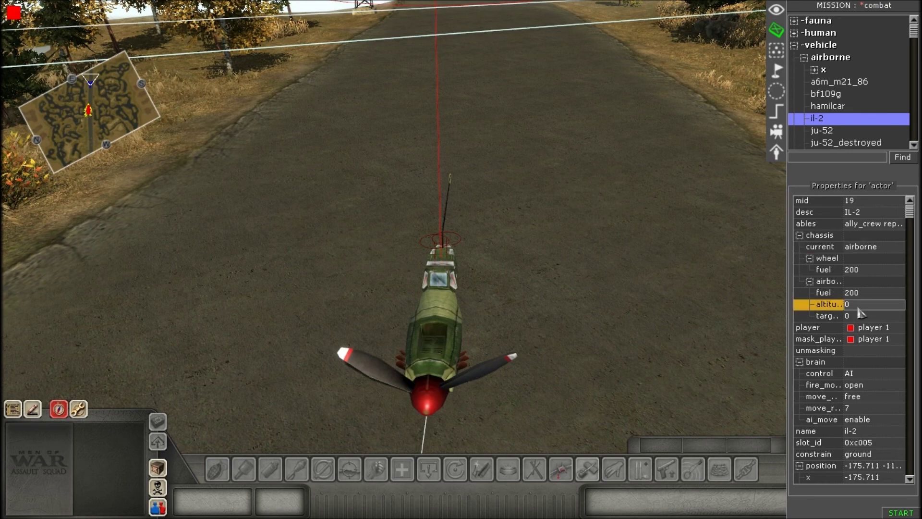
left_click(860, 308)
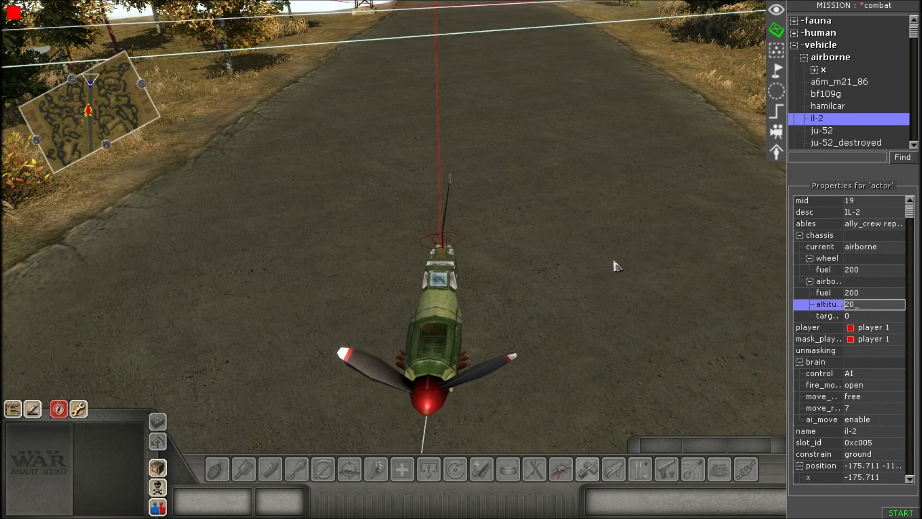
key("Return")
scroll(607, 275, "down", 4)
left_click(465, 253)
scroll(498, 295, "down", 1)
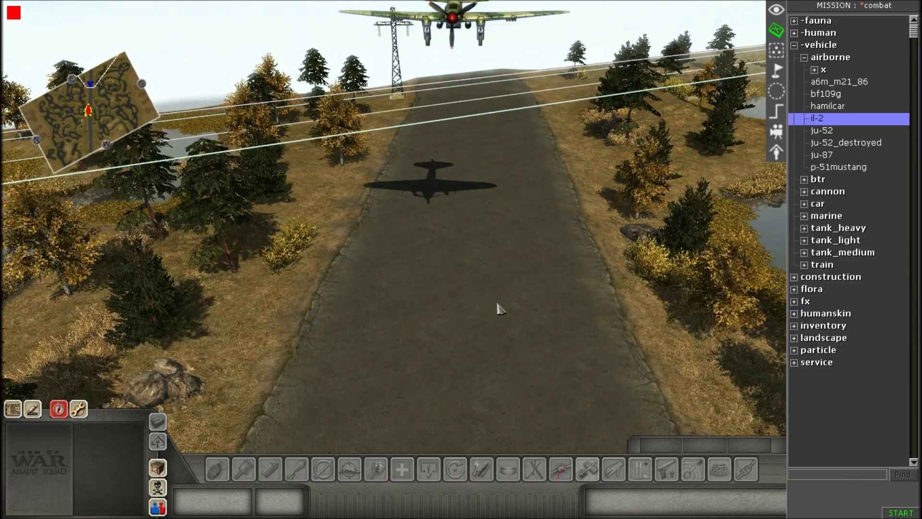
Examine the raised IL-2 above the runway from several angles and collapse the vehicle list.
middle_click_drag(412, 236, 412, 278)
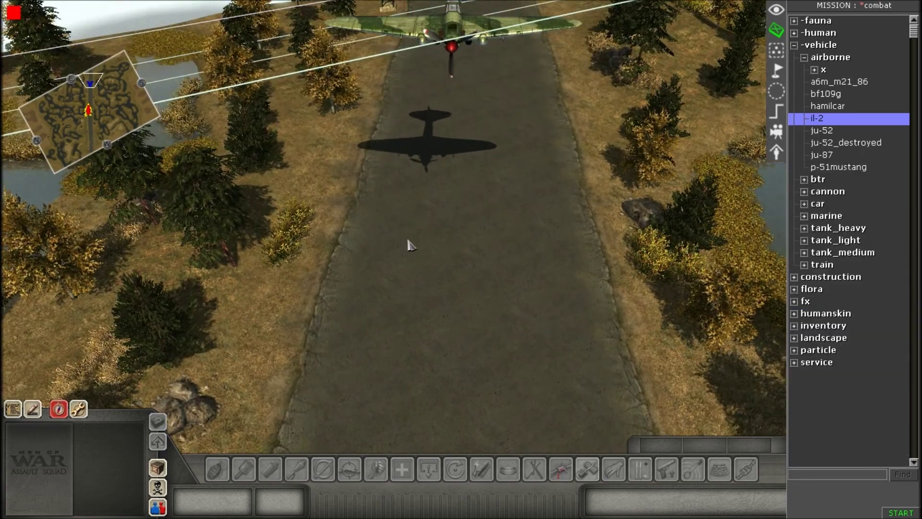
middle_click_drag(411, 246, 404, 81)
scroll(399, 85, "up", 3)
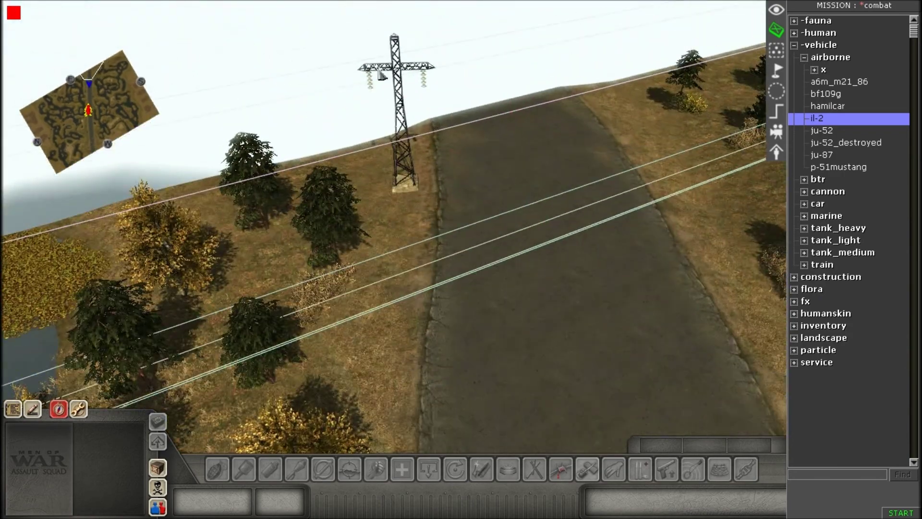
middle_click_drag(400, 87, 456, 269)
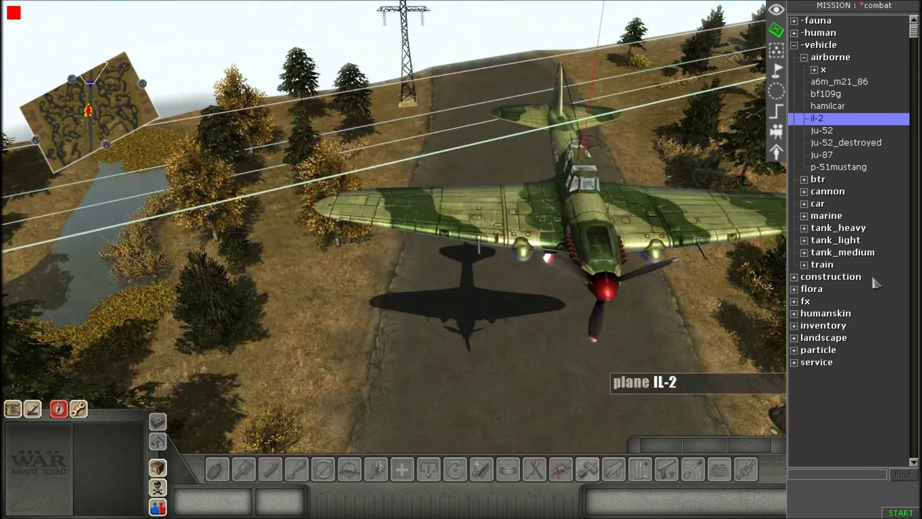
middle_click_drag(392, 272, 398, 296)
middle_click_drag(367, 222, 491, 204)
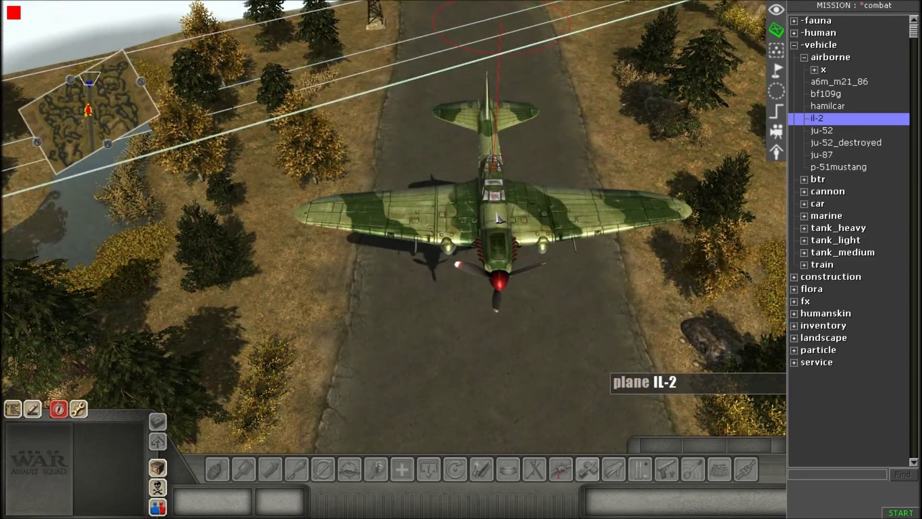
left_click(804, 57)
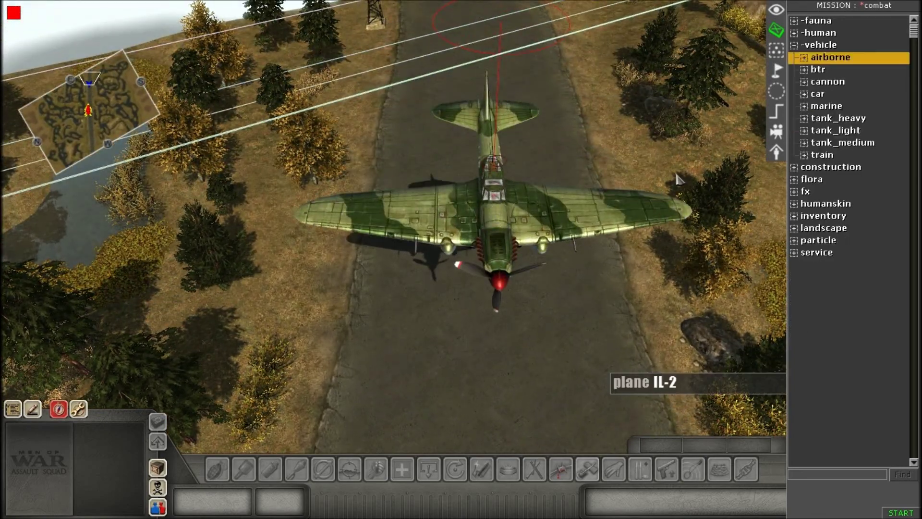
left_click(794, 45)
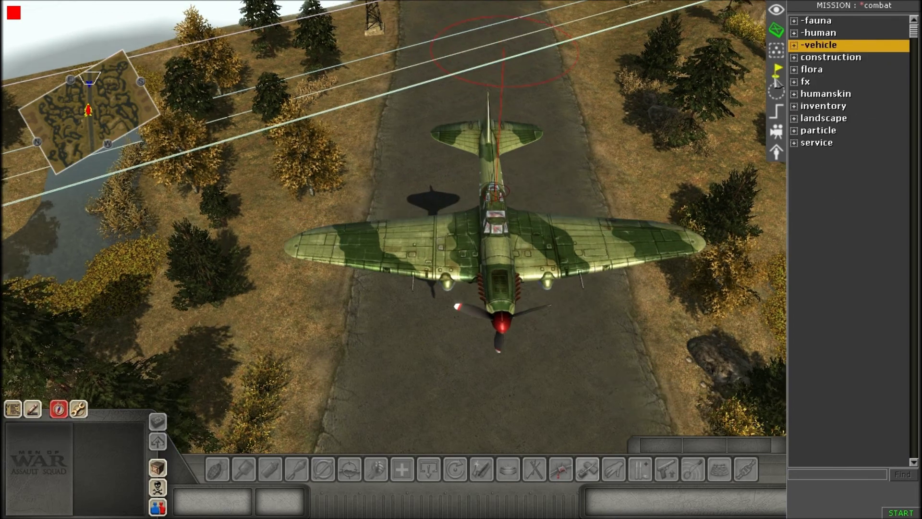
Create a new waypoint group named "il2".
left_click(778, 72)
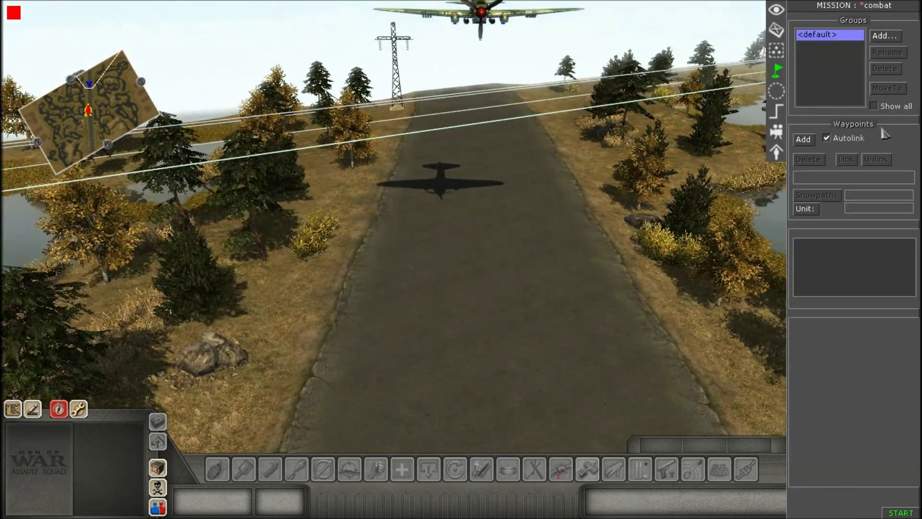
left_click(883, 36)
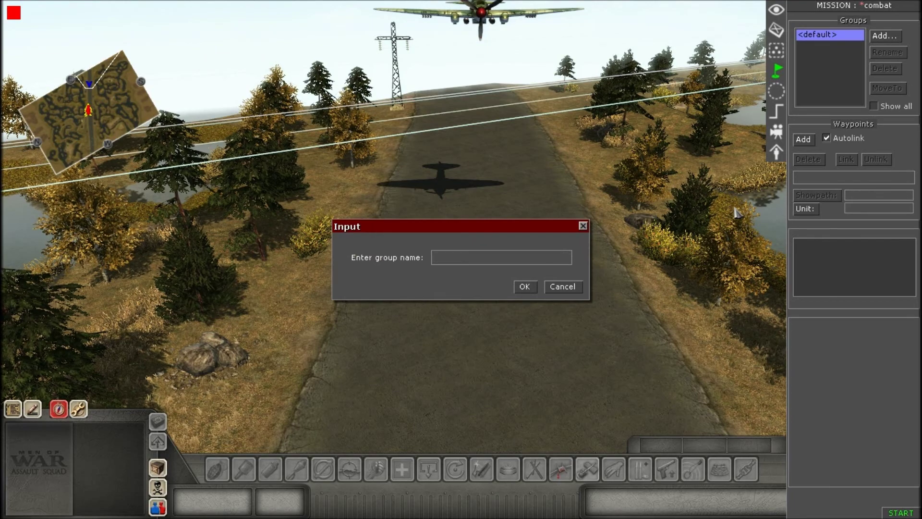
key("Return")
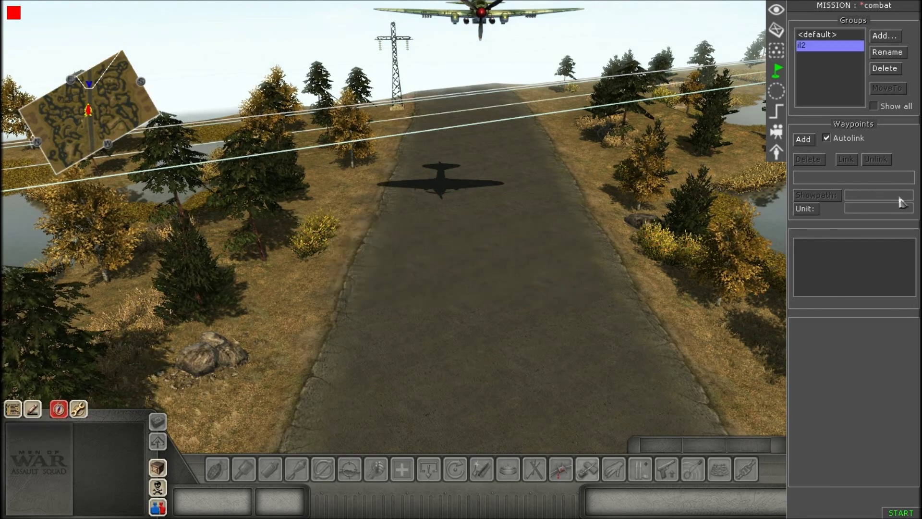
Place the first three autolinked waypoints of the il2 group along the runway, starting near the plane and leading towards the convoy.
left_click(803, 139)
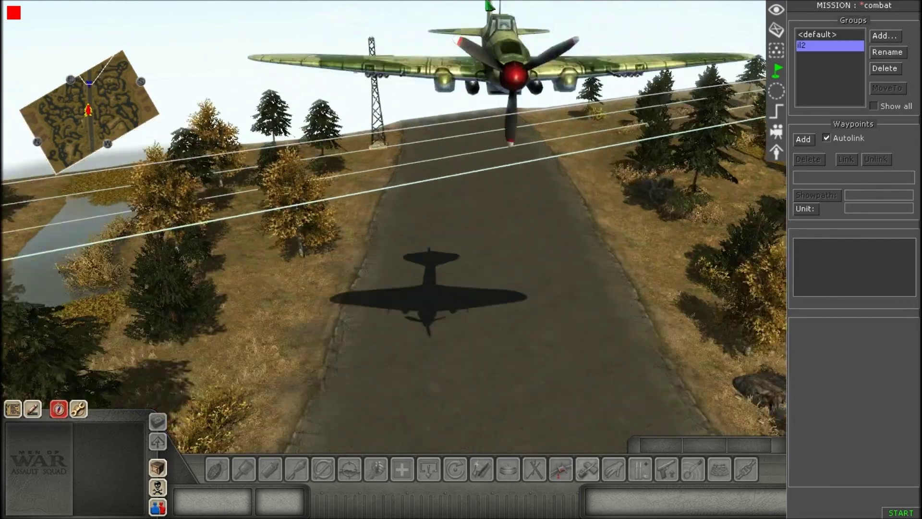
left_click(376, 164)
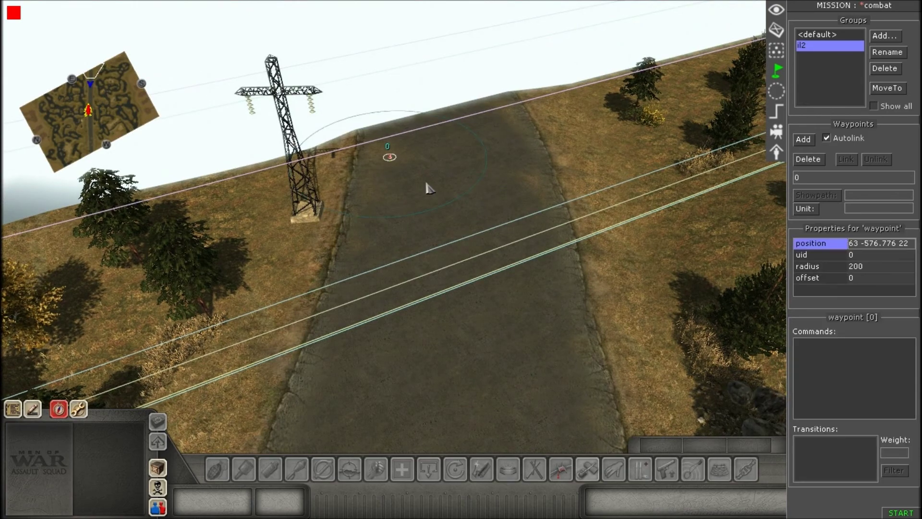
left_click(804, 141)
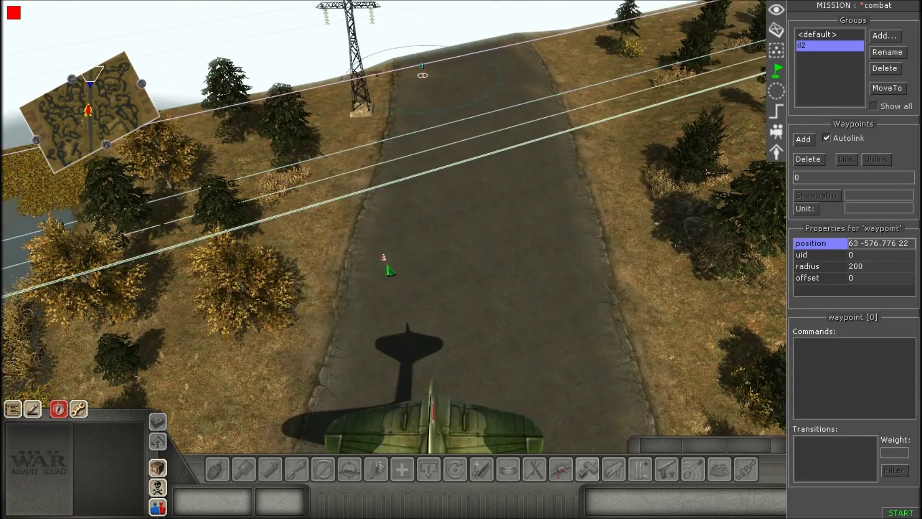
left_click(386, 265)
left_click(804, 139)
left_click(392, 198)
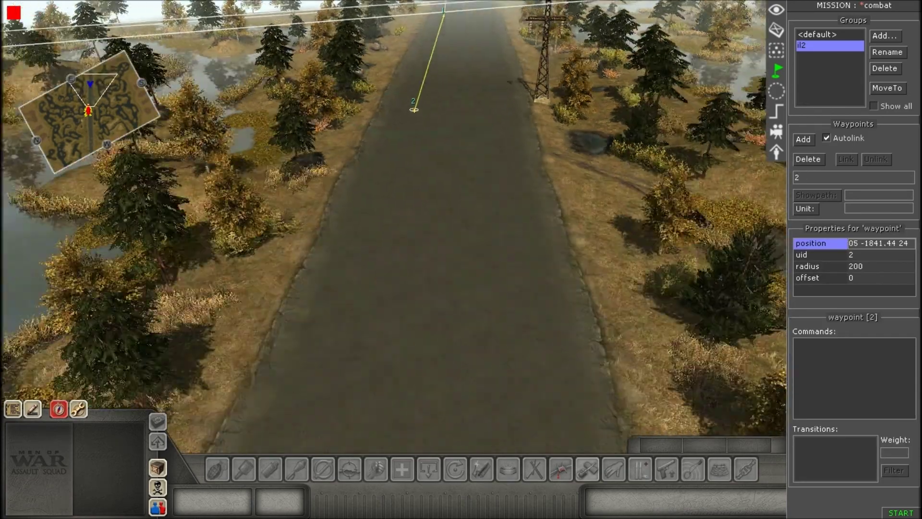
Extend the waypoint path with one waypoint beside the convoy's tank and two more farther down the runway.
key("Down")
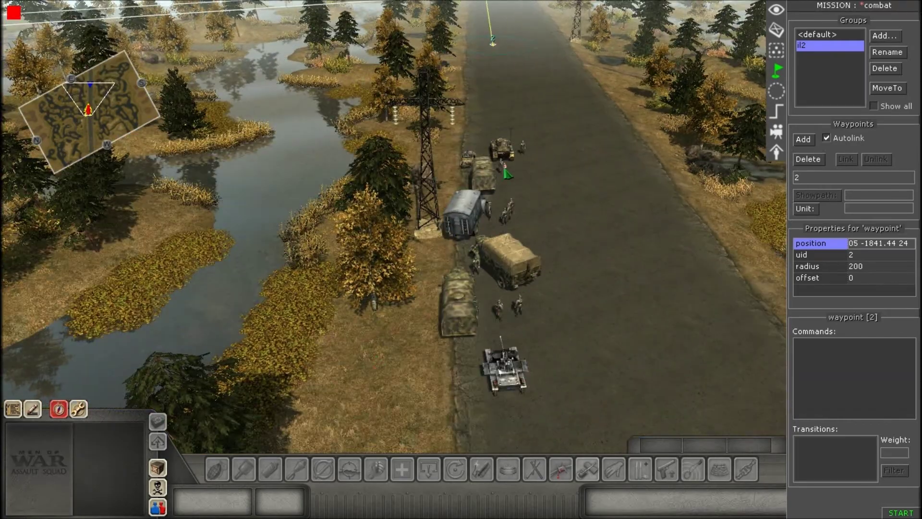
left_click(505, 172)
key("Down")
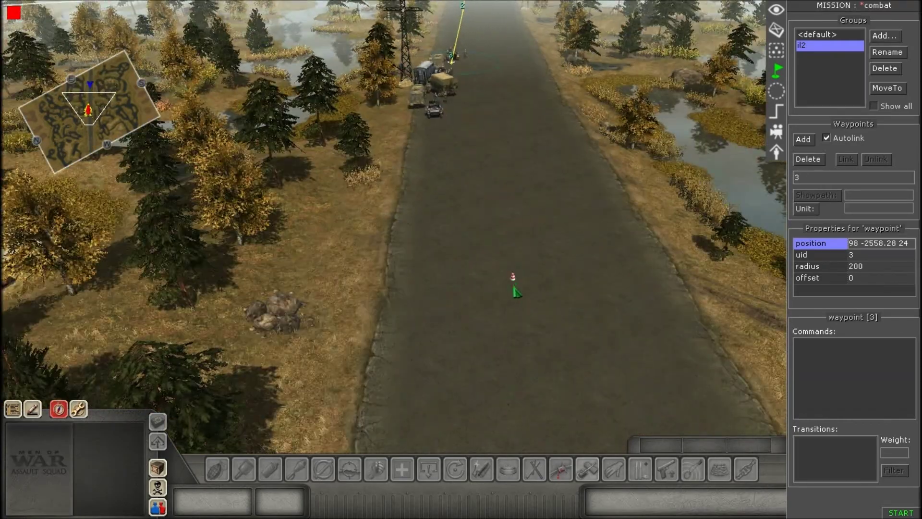
left_click(439, 256)
key("Down")
left_click(471, 325)
Add a final waypoint to the path beyond the craters at the far end of the runway.
middle_click_drag(471, 325, 713, 321)
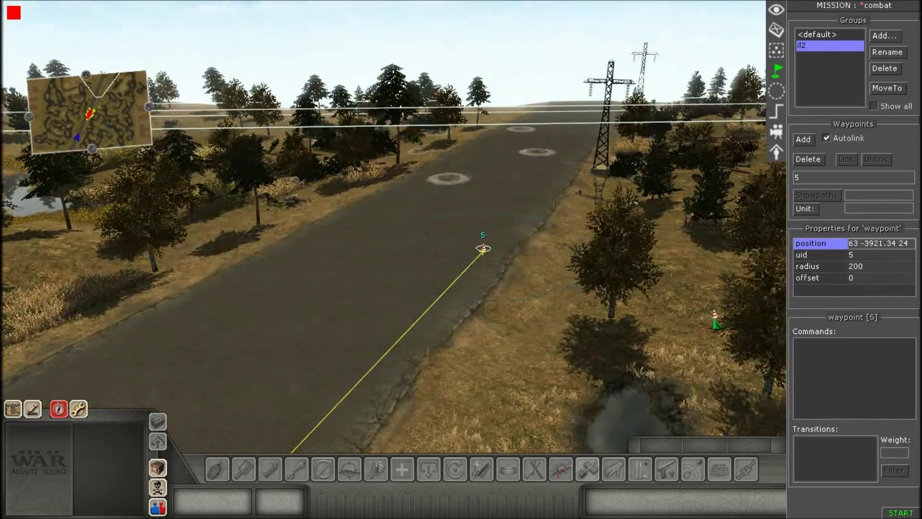
middle_click_drag(478, 289, 525, 304)
key("Up")
left_click(489, 113)
key("Down")
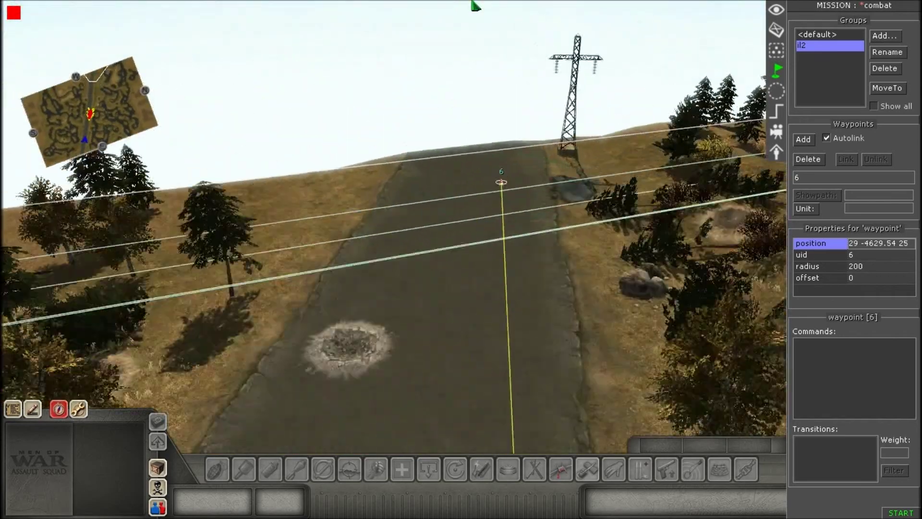
Add the delete command to waypoint 6 at the end of the path.
right_click(835, 380)
left_click(834, 380)
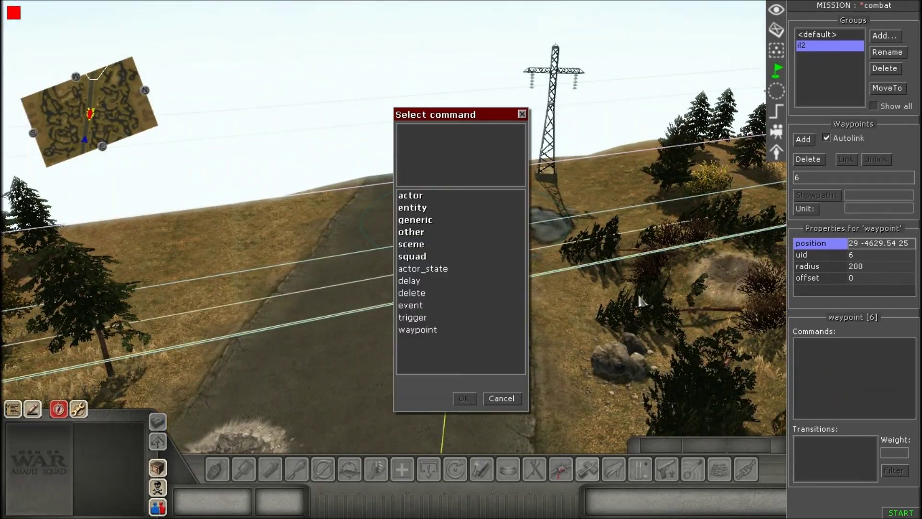
double_click(423, 295)
left_click(534, 382)
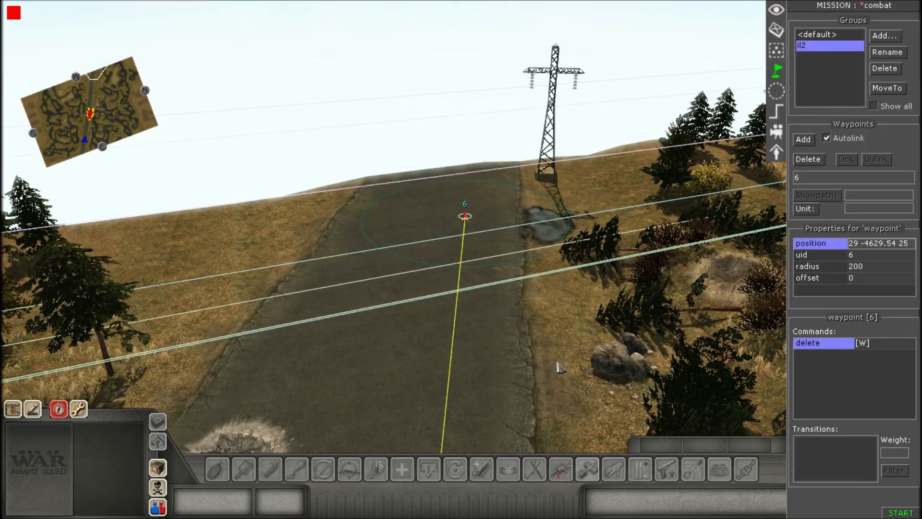
Follow the waypoint path back to the convoy and check waypoint 3 and its position relative to the parked vehicles.
middle_click_drag(533, 380, 62, 307)
left_click(413, 220)
middle_click_drag(412, 220, 331, 124)
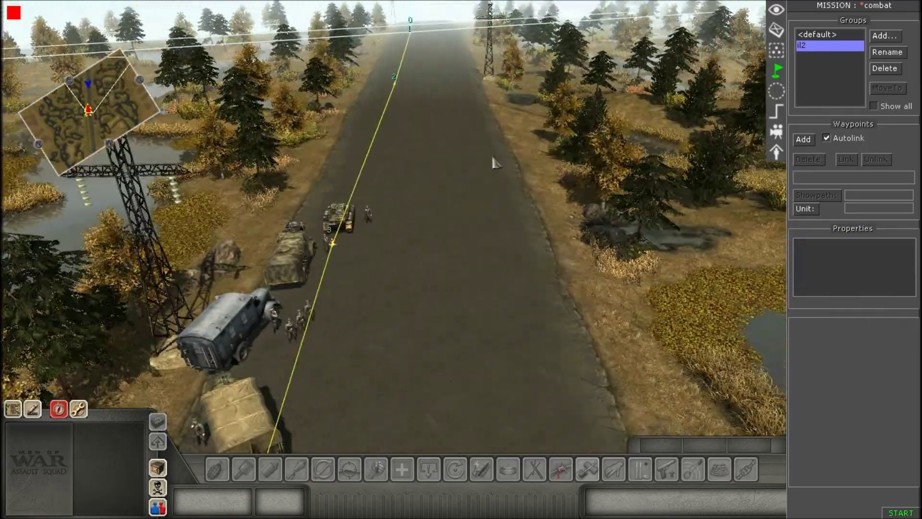
middle_click_drag(494, 161, 379, 207)
scroll(380, 208, "up", 2)
left_click(450, 255)
middle_click_drag(492, 319, 368, 356)
left_click_drag(368, 356, 401, 387)
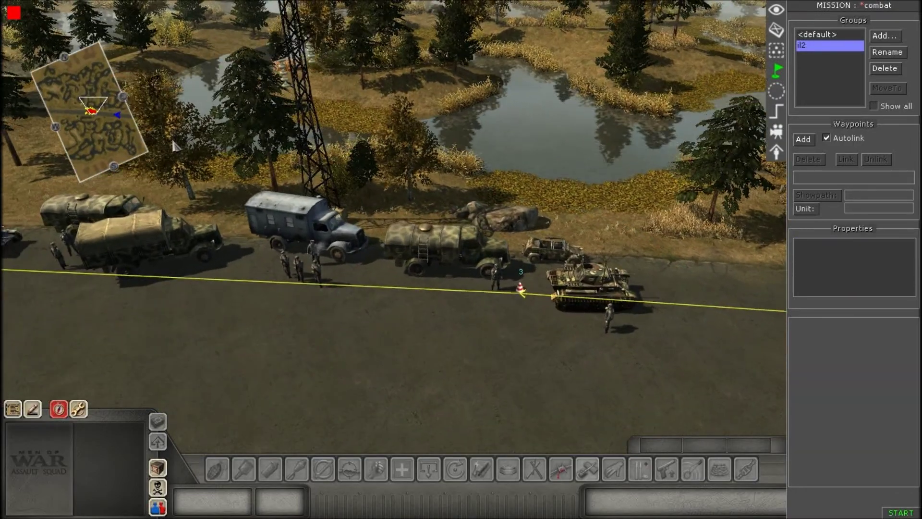
scroll(401, 387, "down", 2)
left_click(565, 274)
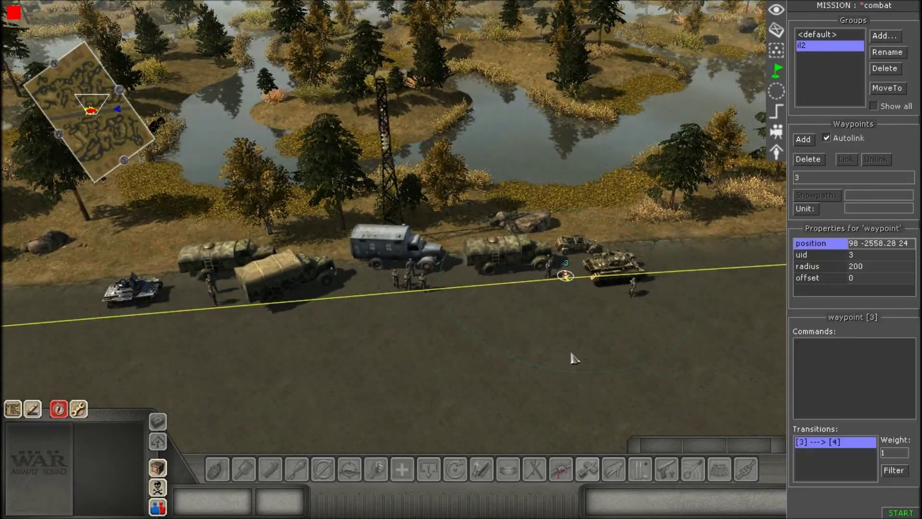
left_click(509, 384)
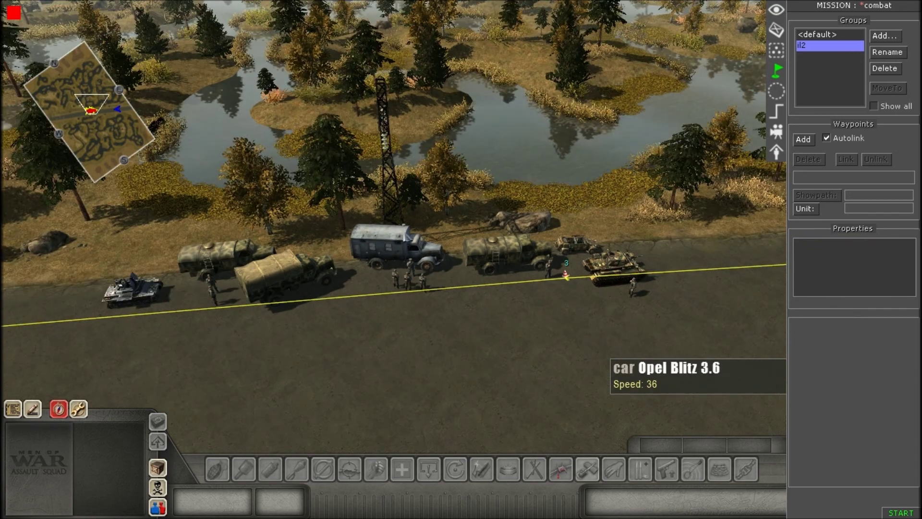
Select waypoint 3 next to the tank at the head of the convoy.
middle_click_drag(410, 260, 534, 277)
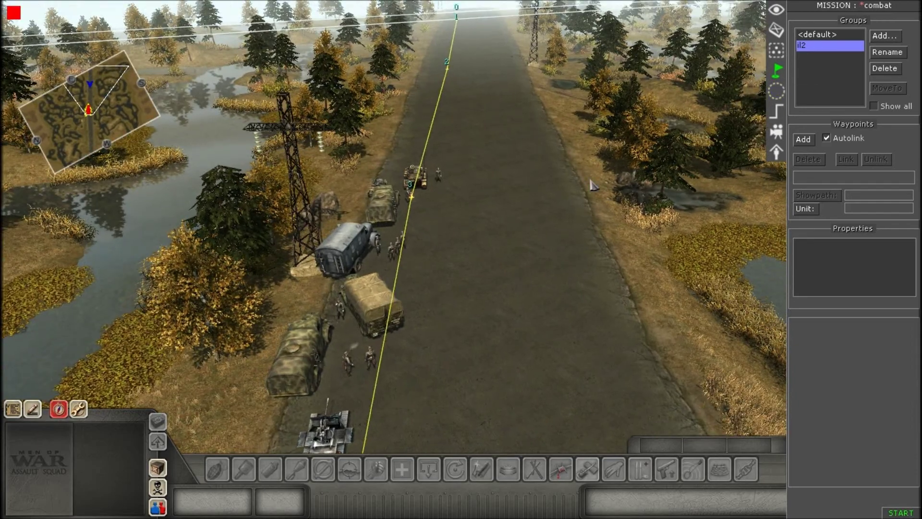
middle_click_drag(594, 185, 486, 218)
left_click(478, 194)
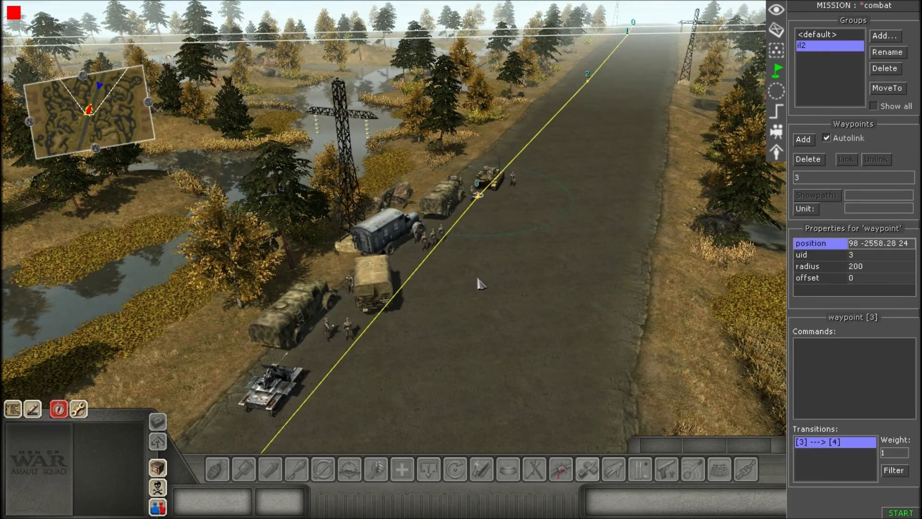
Deselect the waypoint and delete the existing music and environment triggers from the mission.
left_click(512, 288)
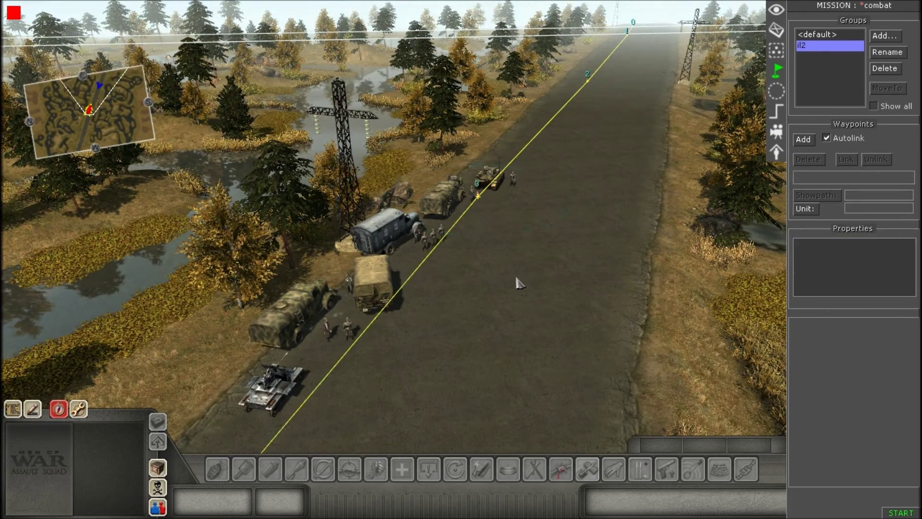
middle_click_drag(516, 280, 629, 178)
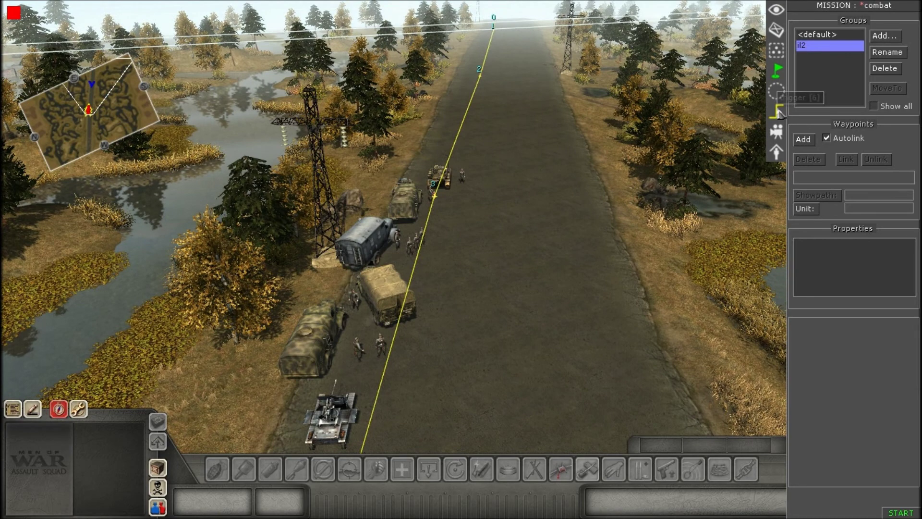
left_click(778, 111)
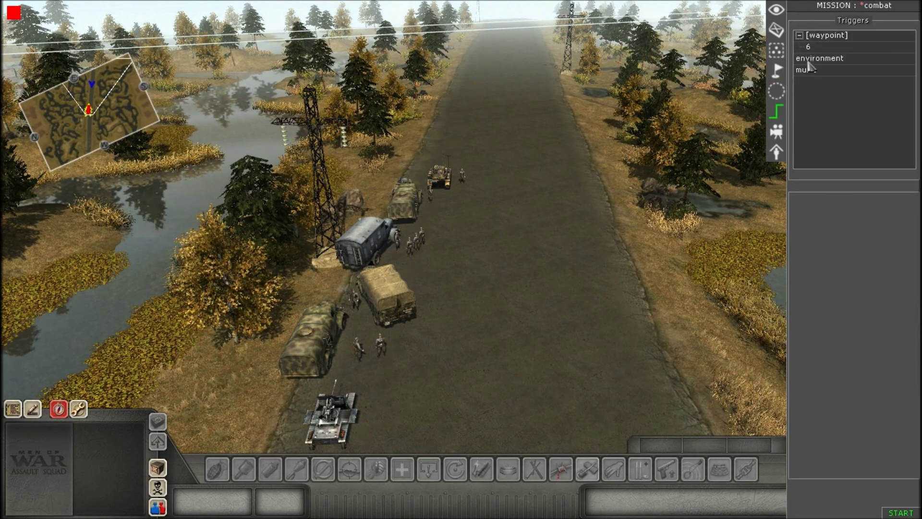
left_click(807, 70)
key("Delete")
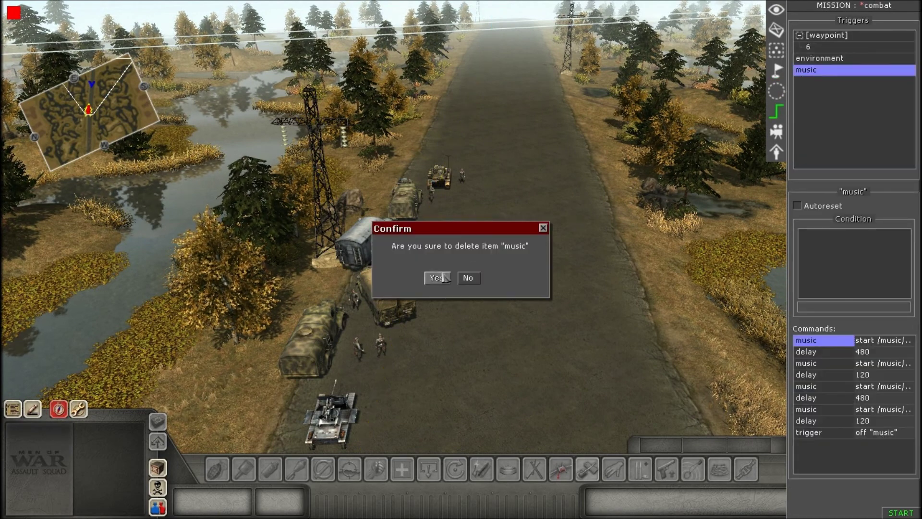
left_click(437, 277)
left_click(812, 58)
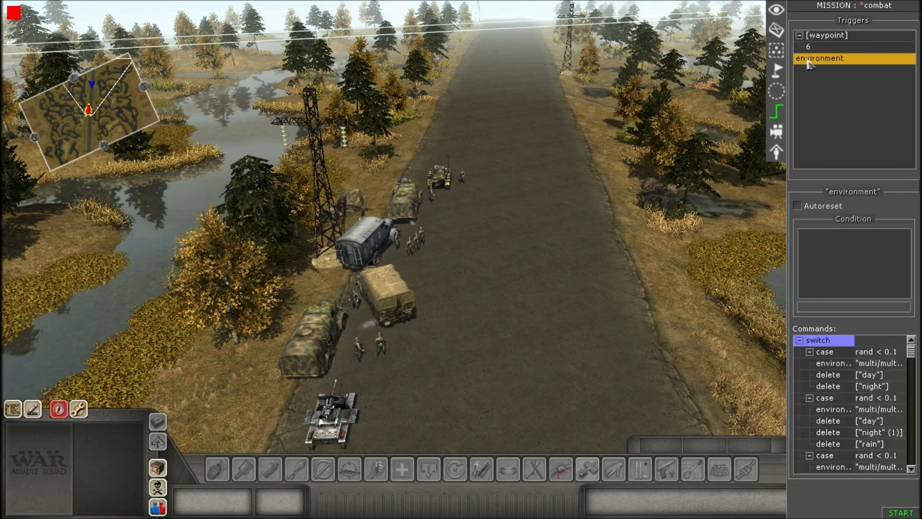
key("Delete")
left_click(436, 279)
Add a new trigger named il2_attack and collapse the waypoint group in the trigger list.
right_click(838, 69)
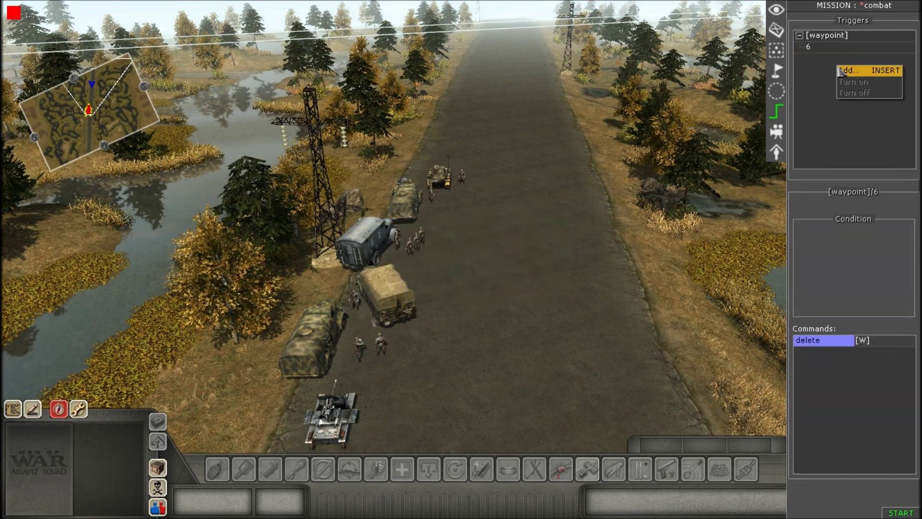
left_click(847, 71)
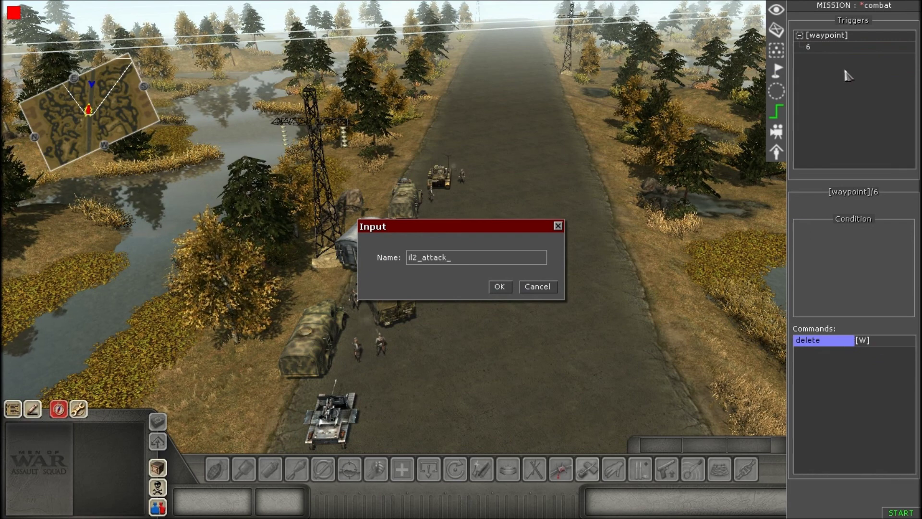
key("Return")
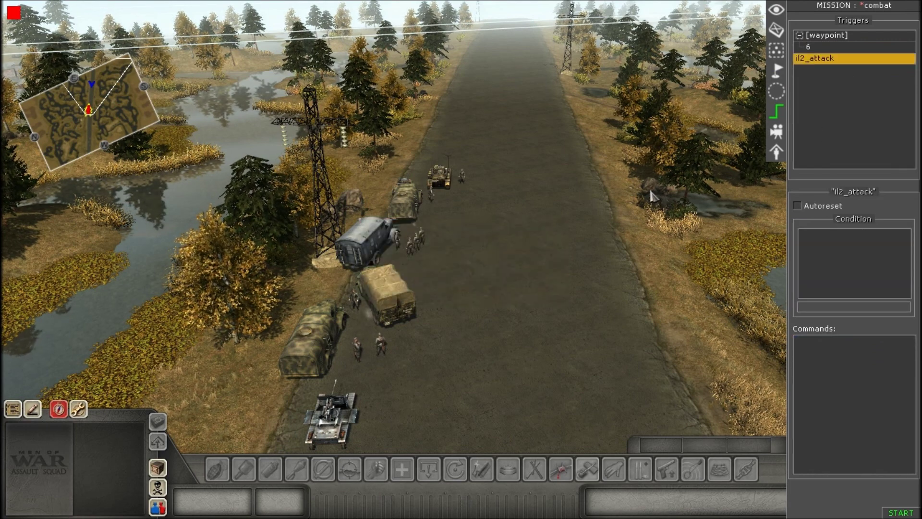
scroll(583, 204, "up", 1)
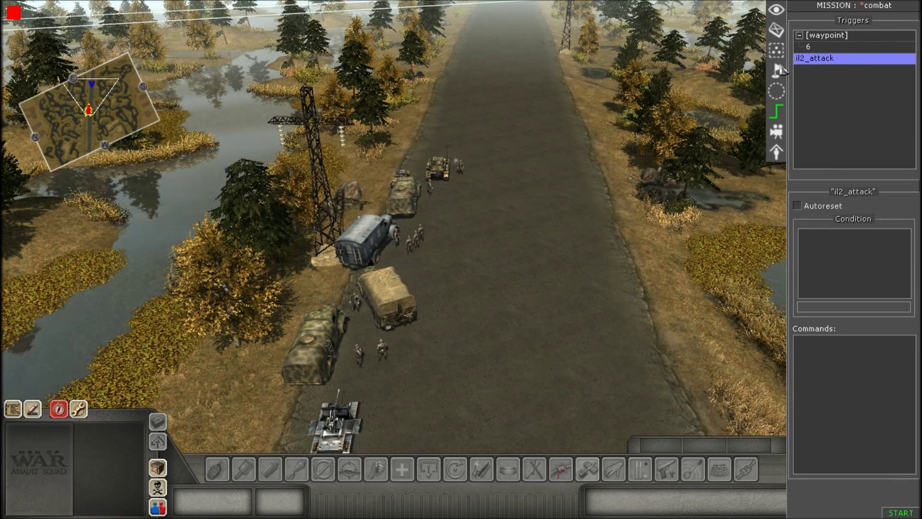
left_click(800, 36)
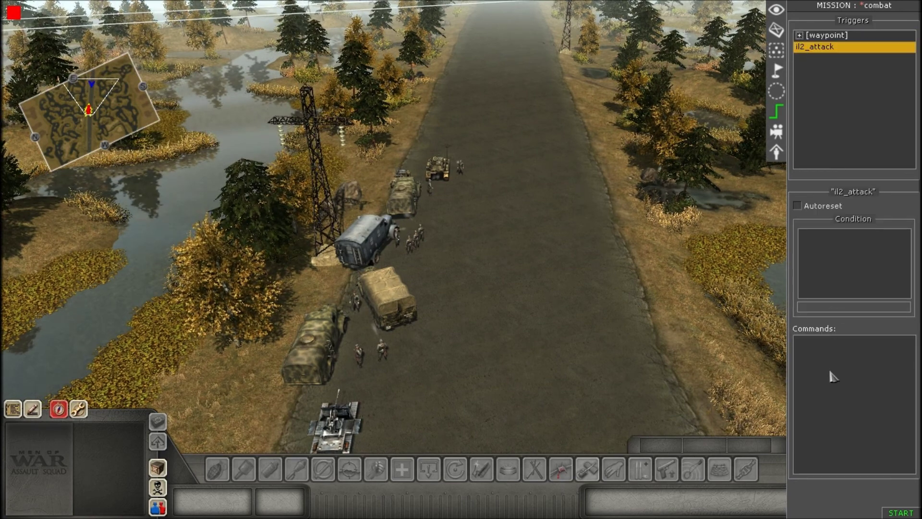
Add an actor_to_waypoint command to the il2_attack trigger.
right_click(827, 353)
left_click(846, 358)
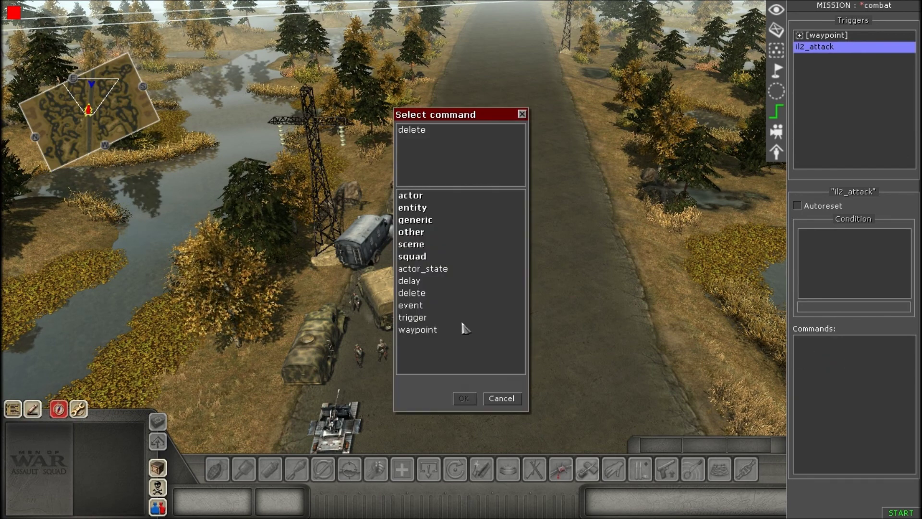
double_click(418, 240)
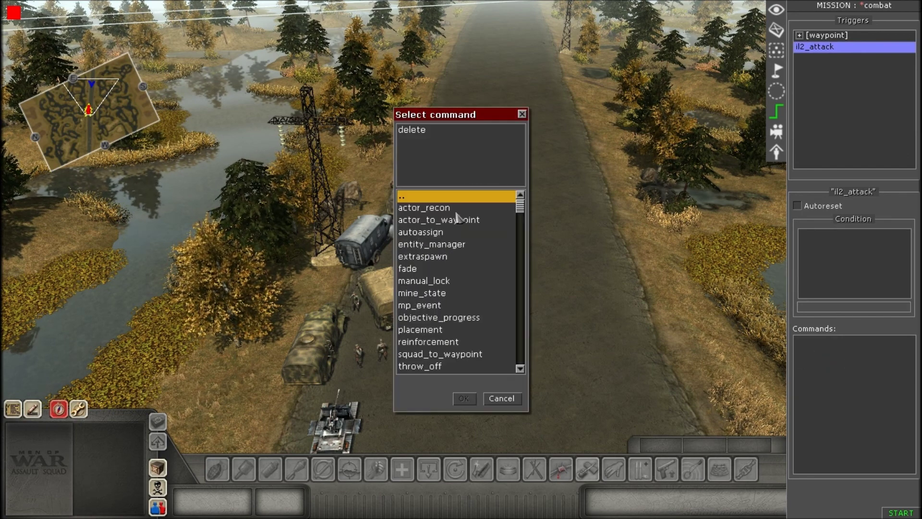
double_click(456, 222)
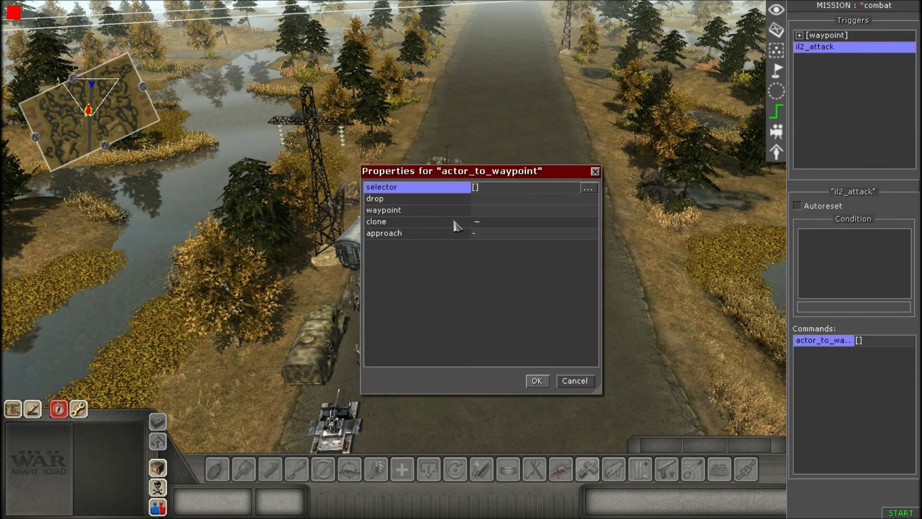
Set the actor_to_waypoint command's selector to the il2 tag.
left_click(451, 193)
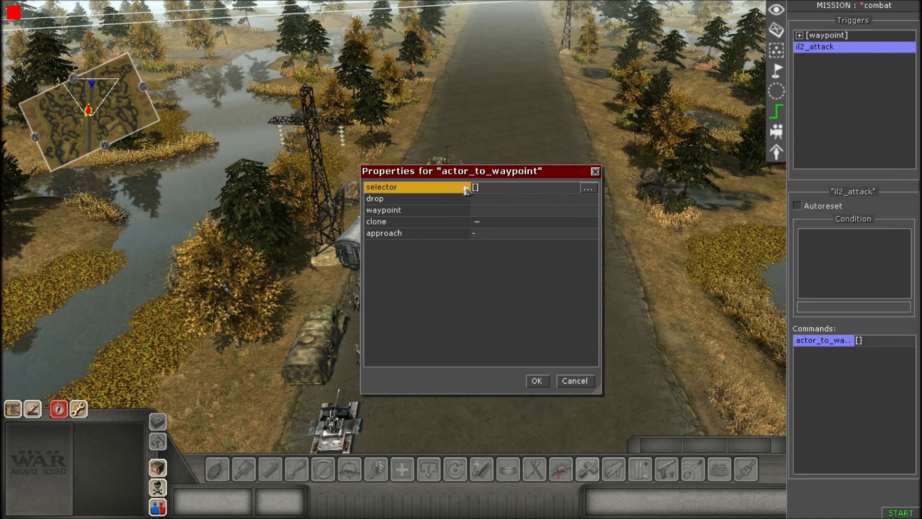
left_click(588, 188)
left_click(478, 215)
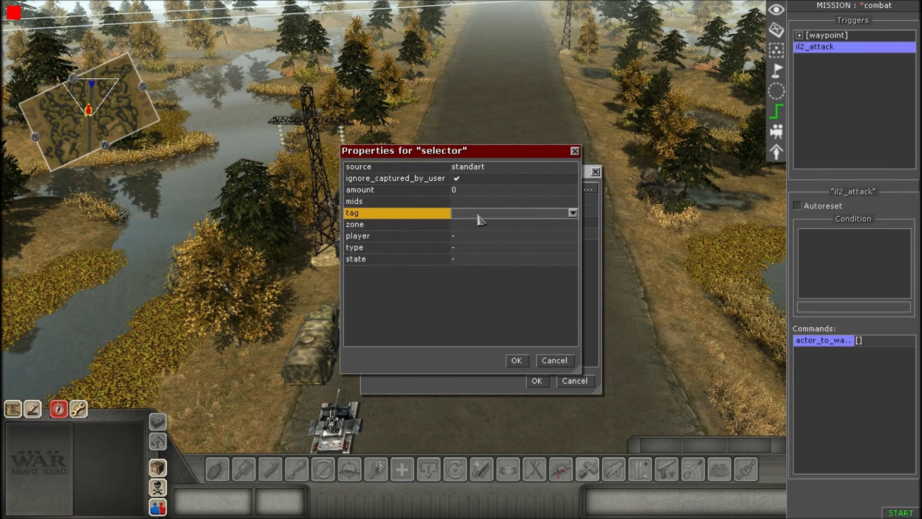
left_click(572, 213)
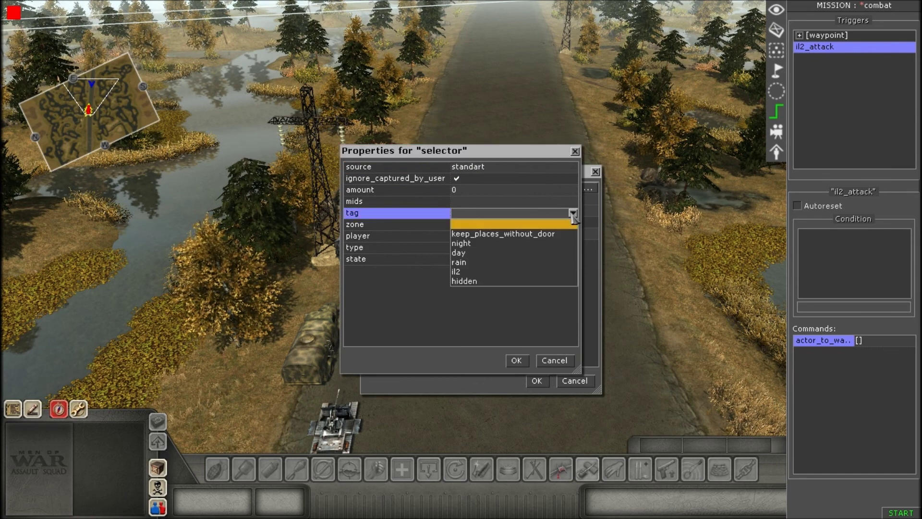
left_click(478, 272)
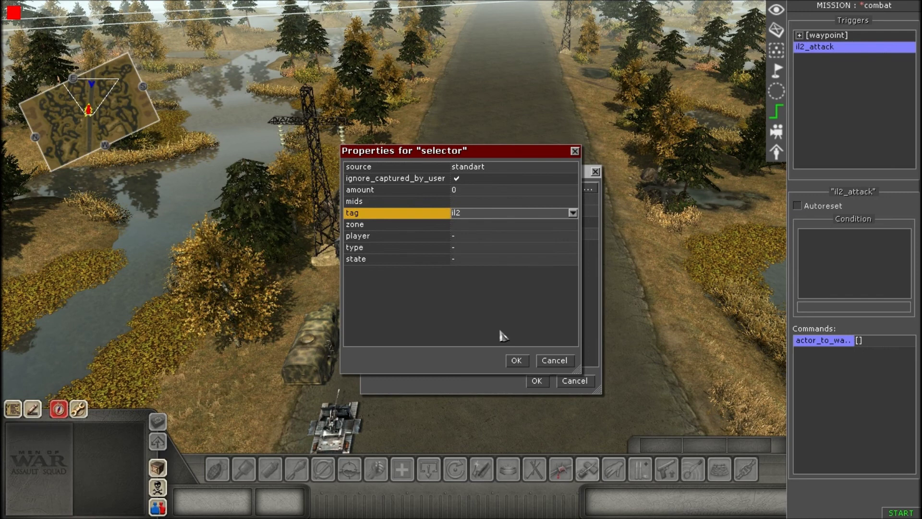
left_click(516, 360)
Set the actor_to_waypoint command's waypoint to 0 and its approach to teleport & rotate, and accept its properties.
left_click(492, 212)
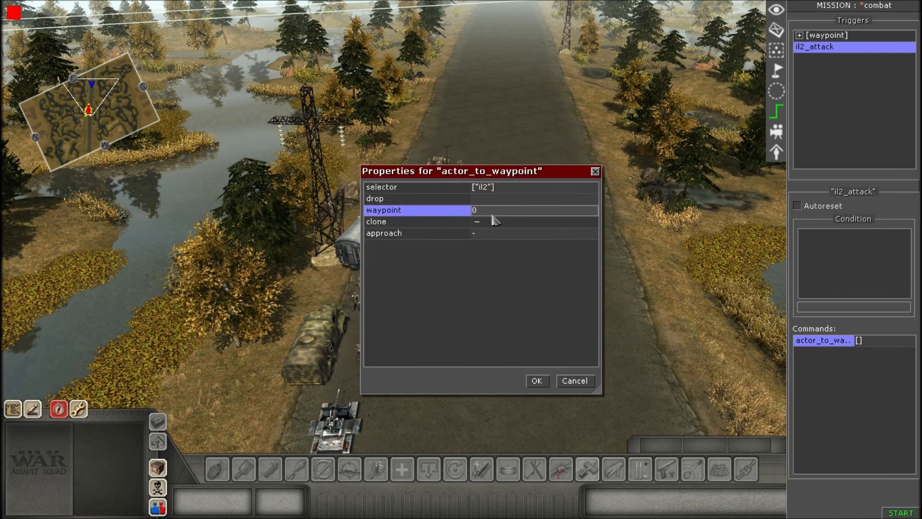
left_click(490, 222)
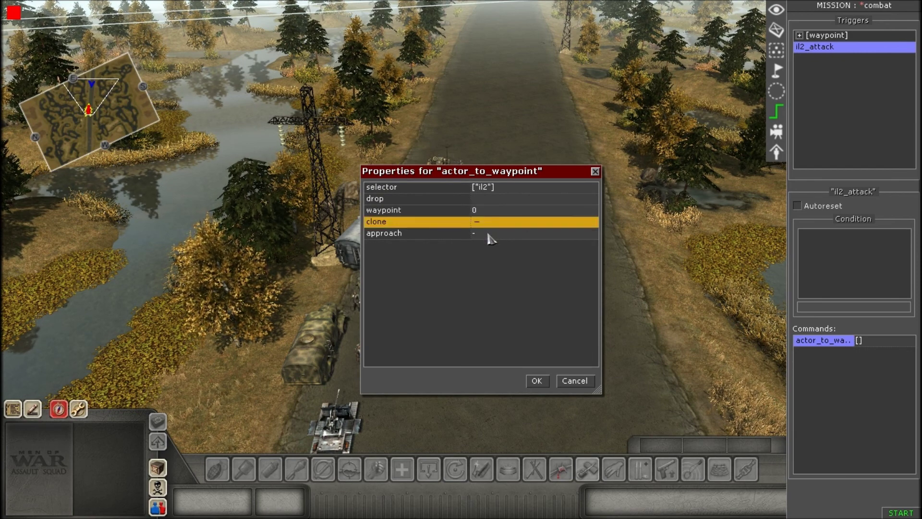
left_click(488, 235)
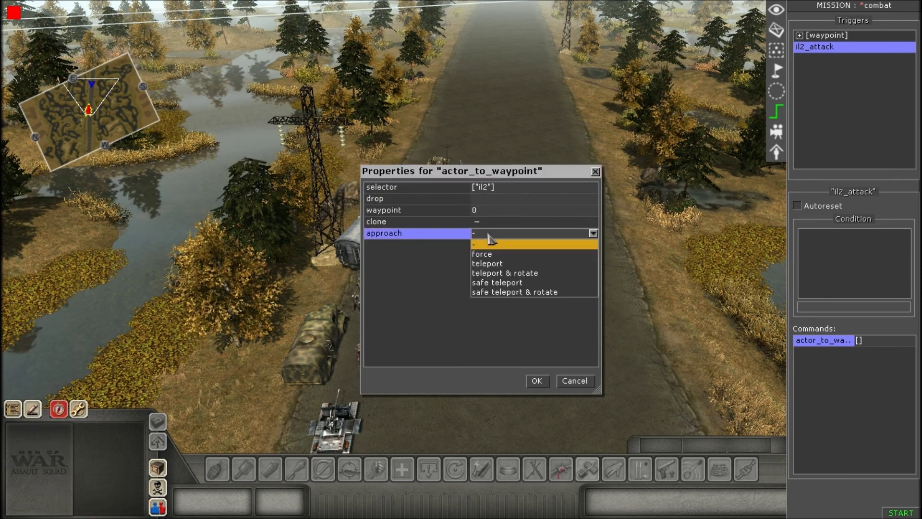
left_click(488, 274)
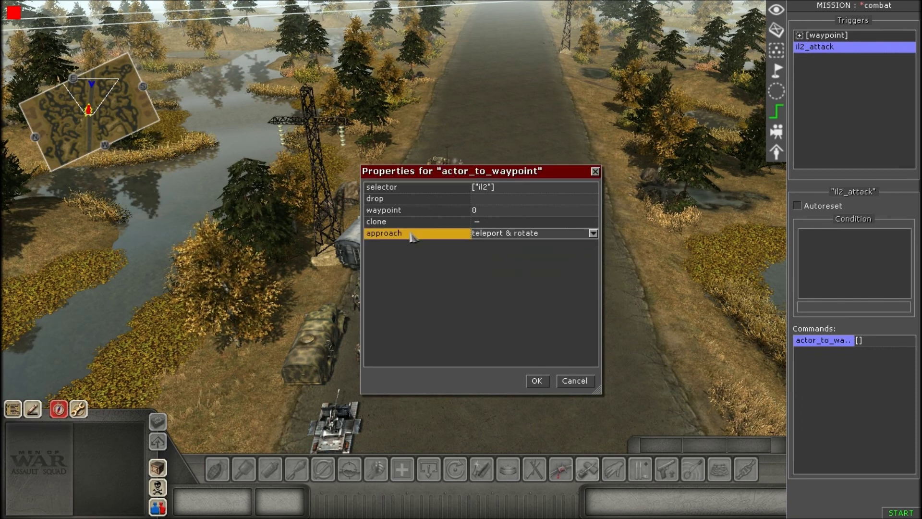
left_click(537, 381)
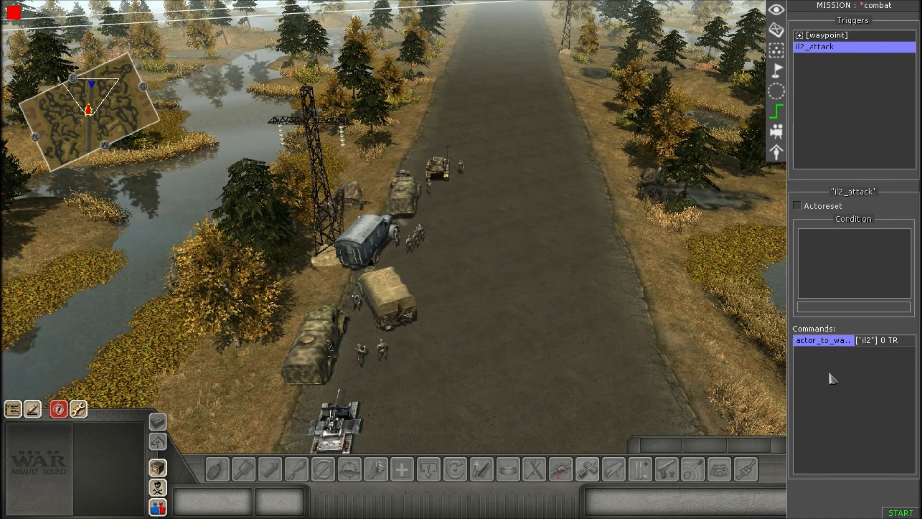
Add an air_state command after the actor_to_waypoint command in the il2_attack trigger.
scroll(745, 302, "up", 2)
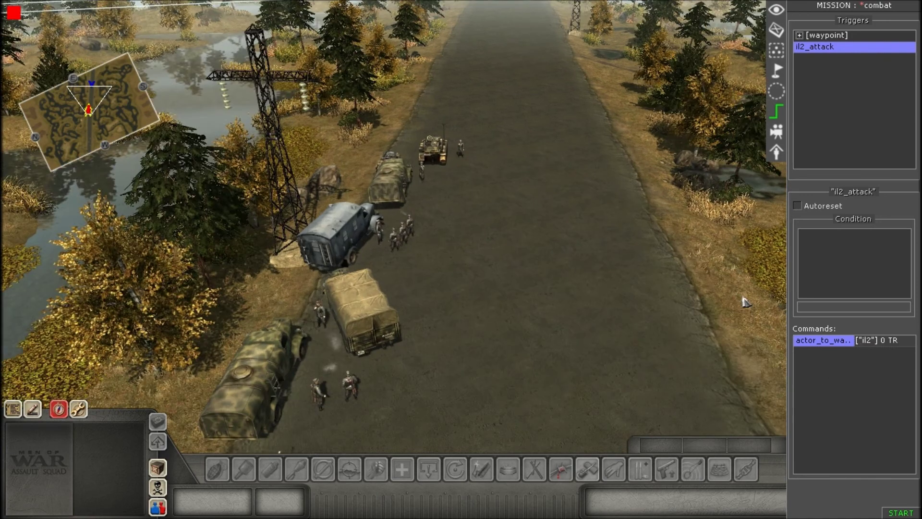
key("Down")
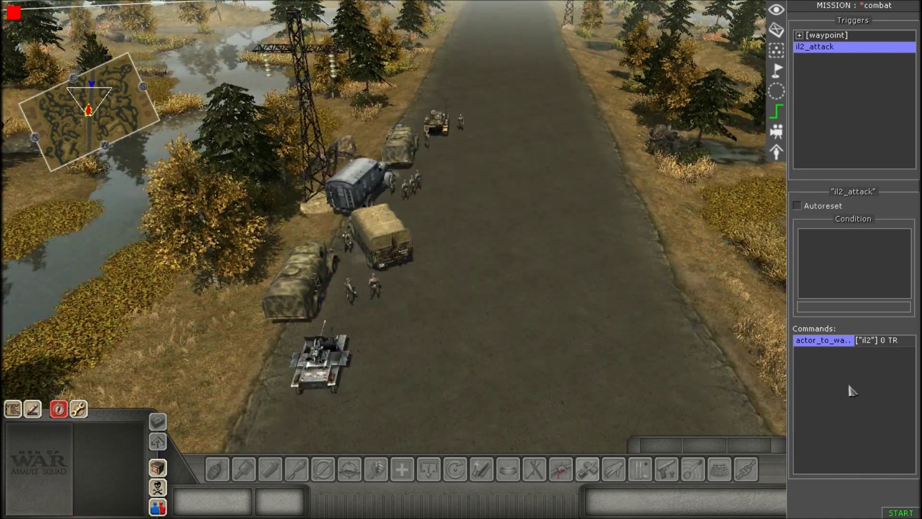
right_click(840, 365)
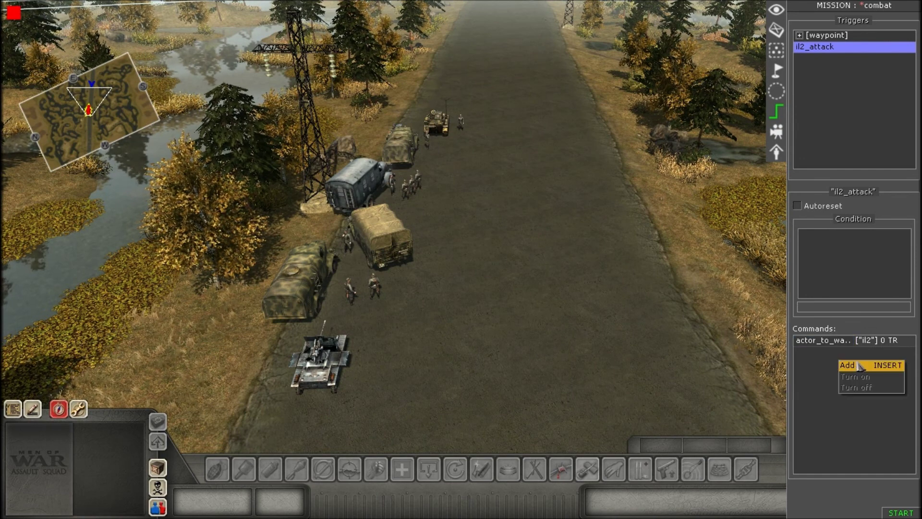
left_click(840, 367)
right_click(840, 365)
left_click(852, 371)
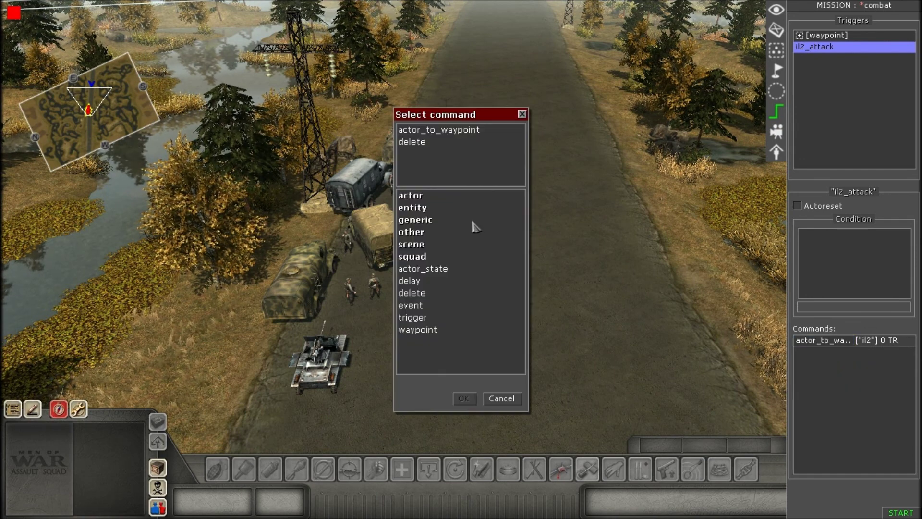
double_click(413, 196)
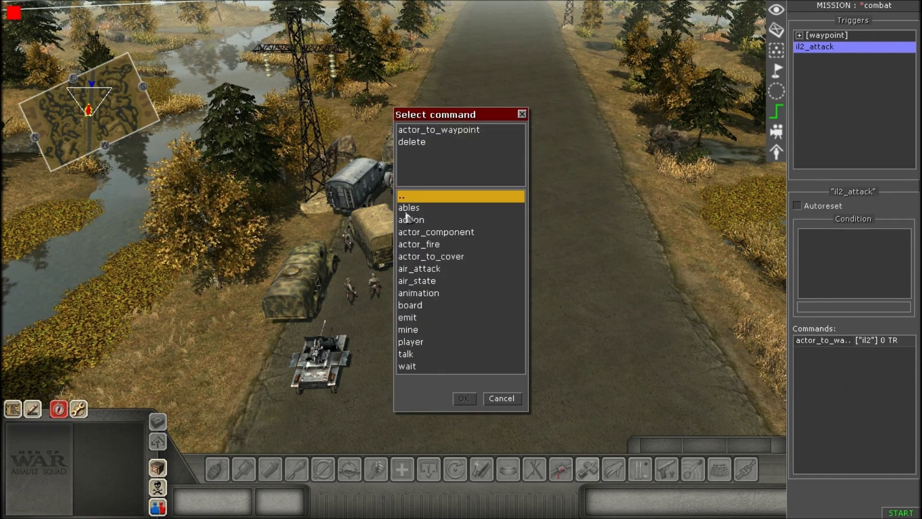
double_click(417, 287)
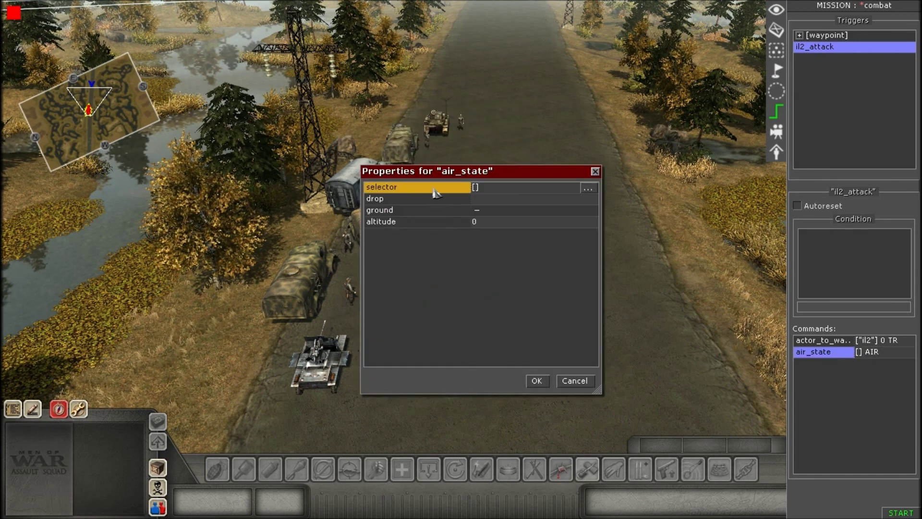
Set the air_state command's selector to the il2 tag.
left_click(587, 188)
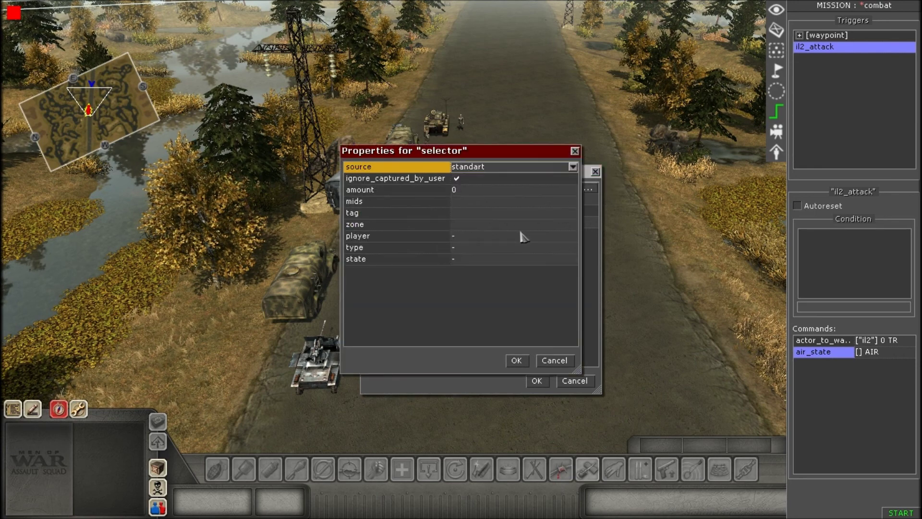
left_click(504, 214)
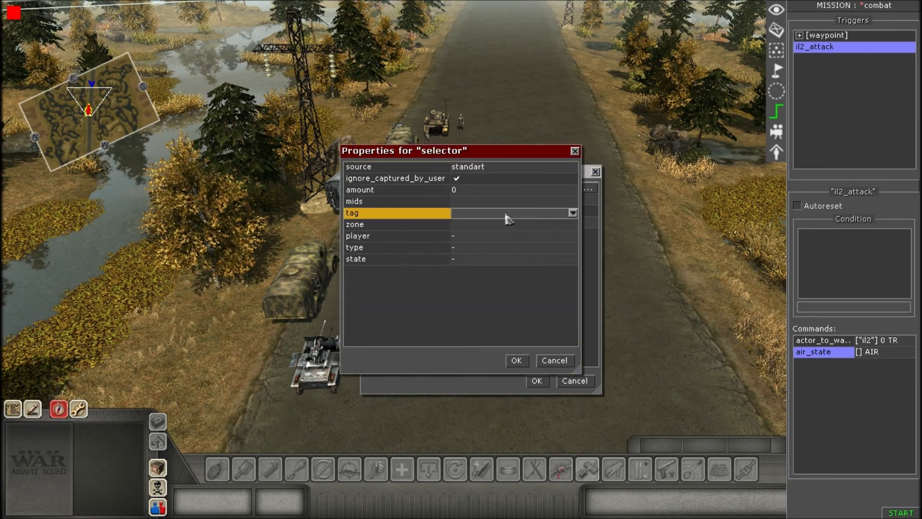
left_click(573, 213)
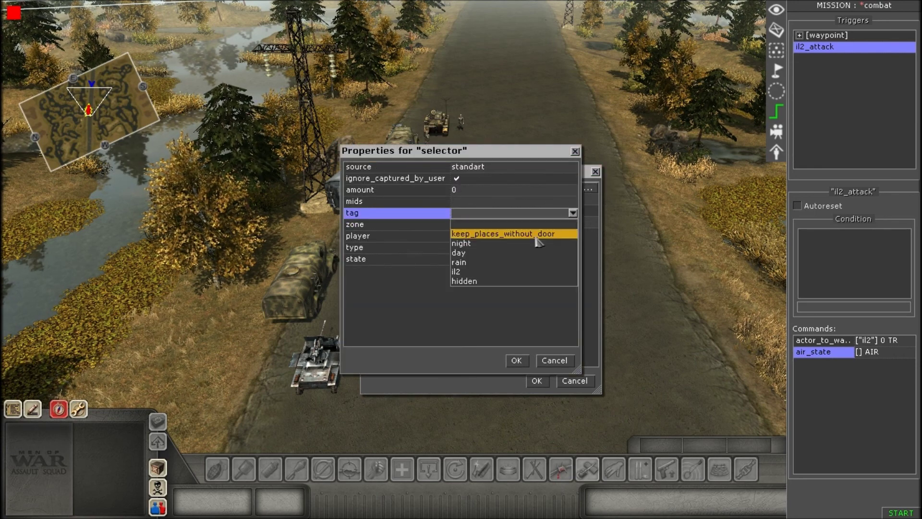
left_click(471, 273)
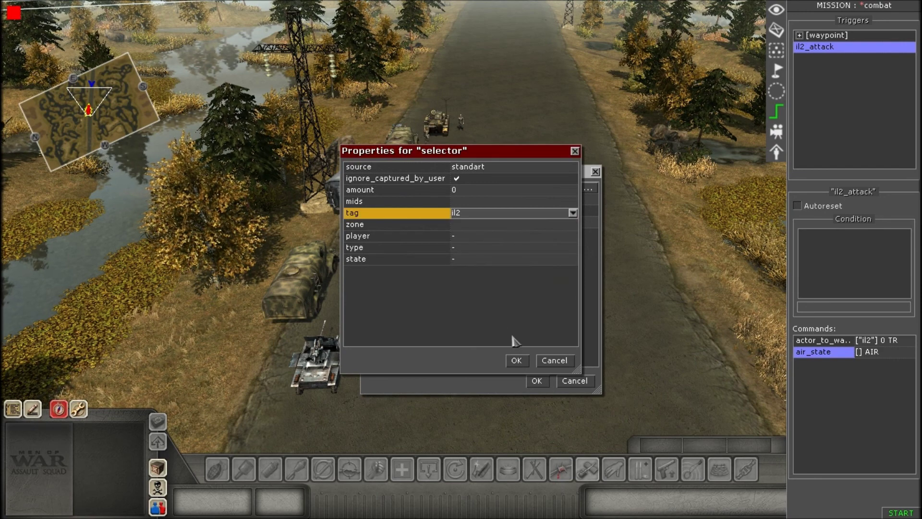
left_click(516, 360)
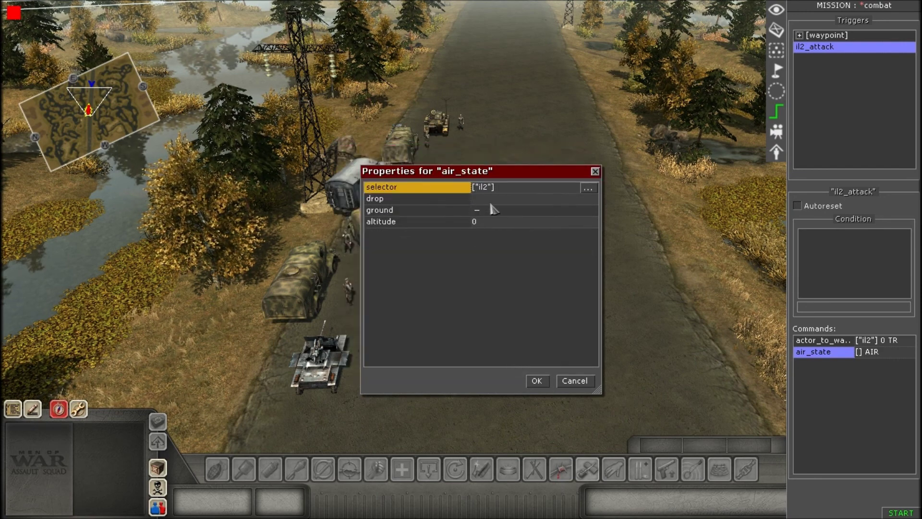
Set the air_state command's altitude to 20.
double_click(493, 223)
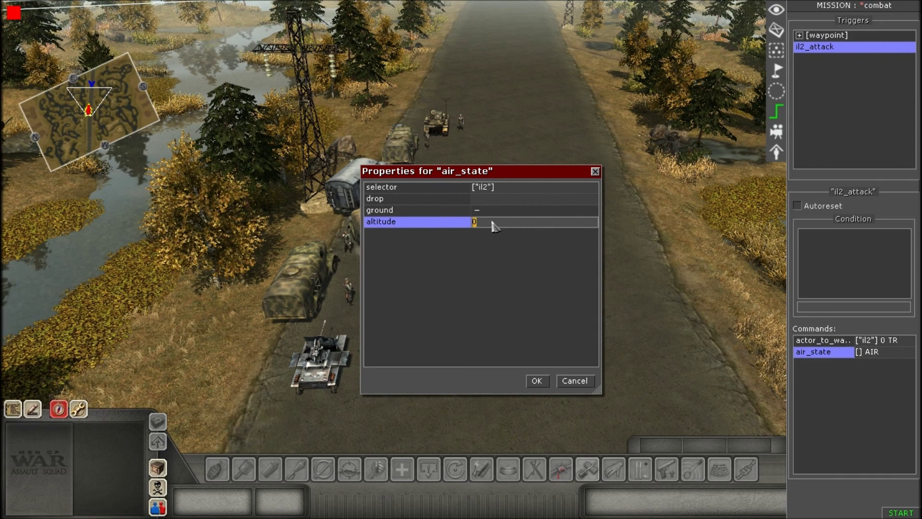
type("20")
key("Return")
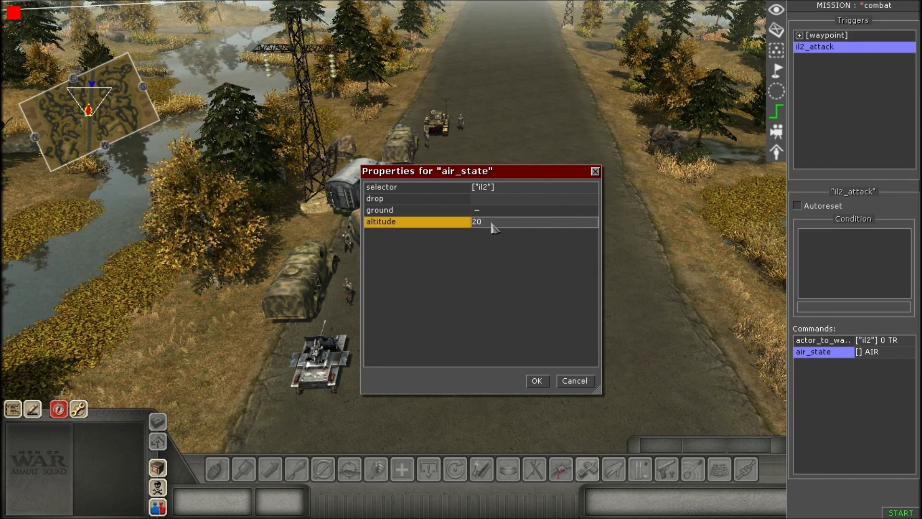
Accept the air_state command's properties and add an air_attack command after it in the il2_attack trigger.
left_click(536, 381)
scroll(531, 330, "down", 2)
scroll(586, 331, "down", 2)
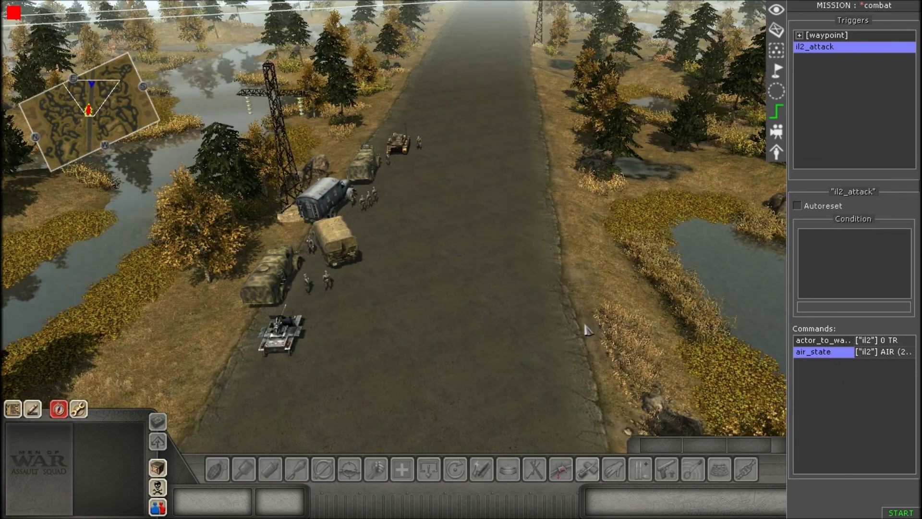
middle_click_drag(584, 326, 864, 315)
middle_click_drag(547, 204, 548, 298)
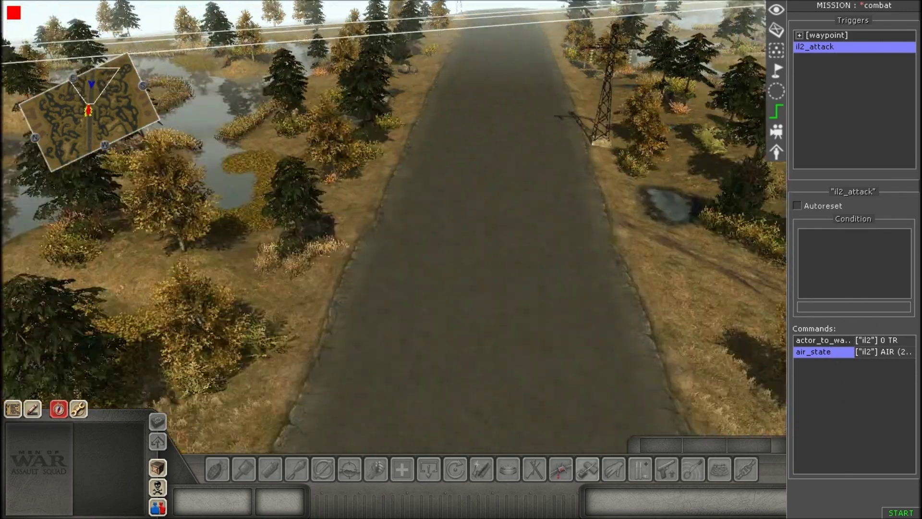
key("Down")
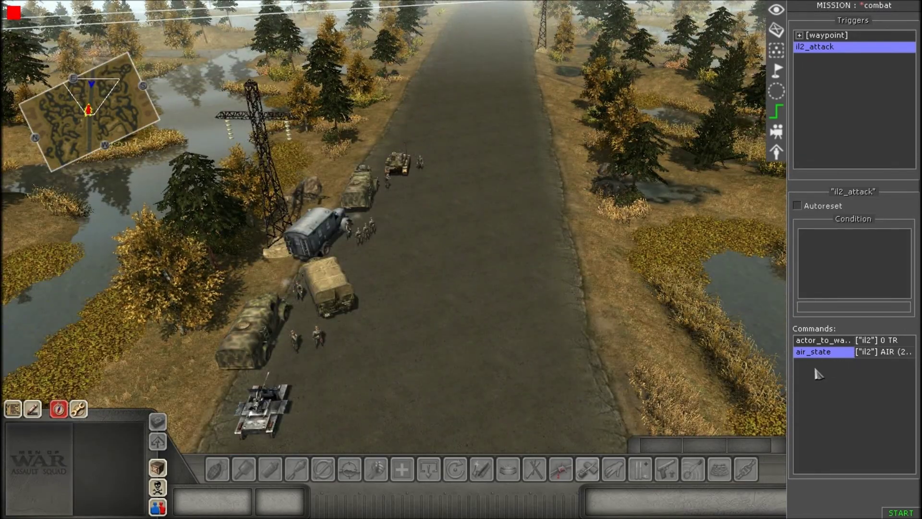
left_click(816, 368)
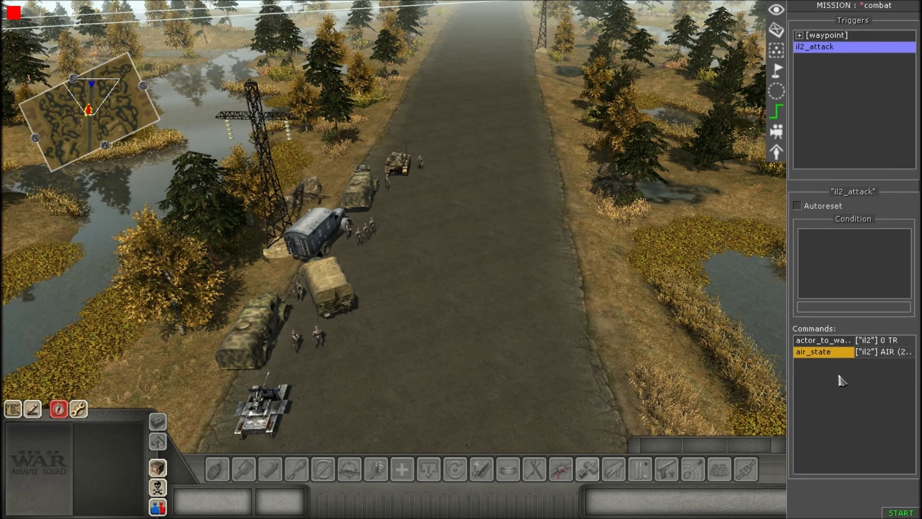
right_click(839, 377)
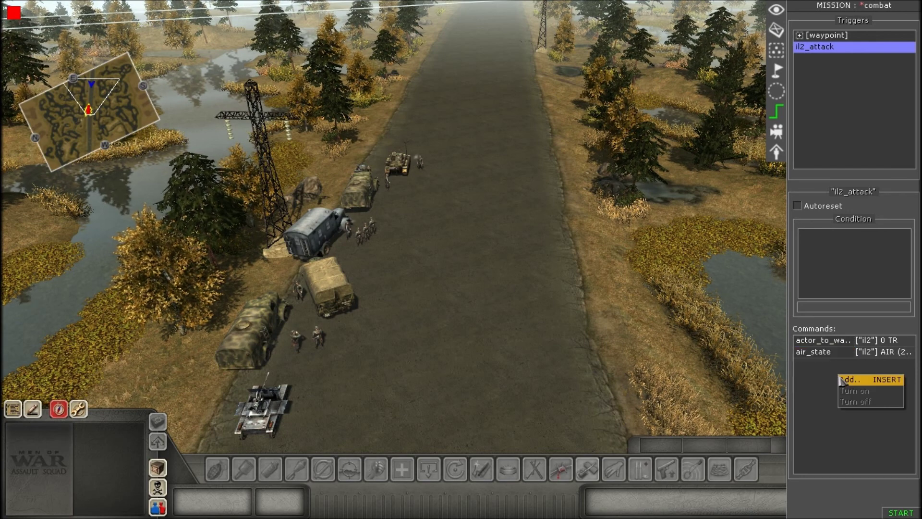
left_click(851, 379)
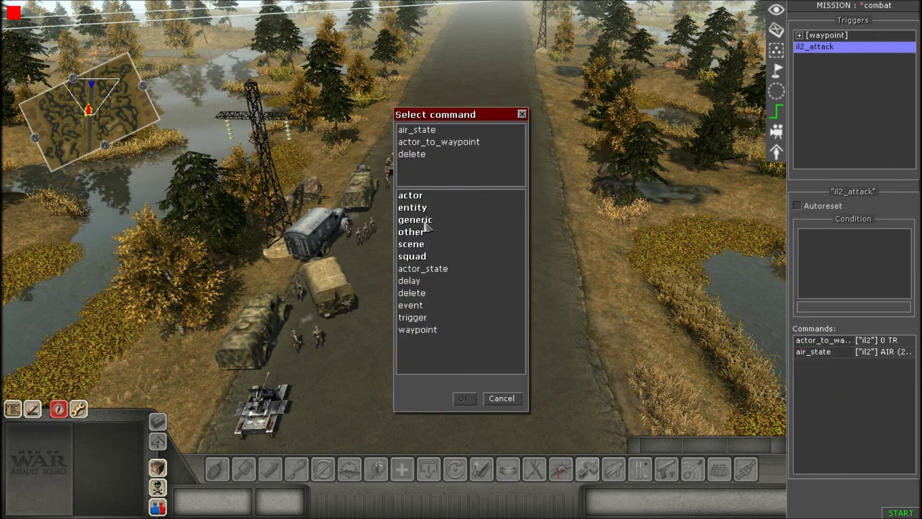
double_click(436, 198)
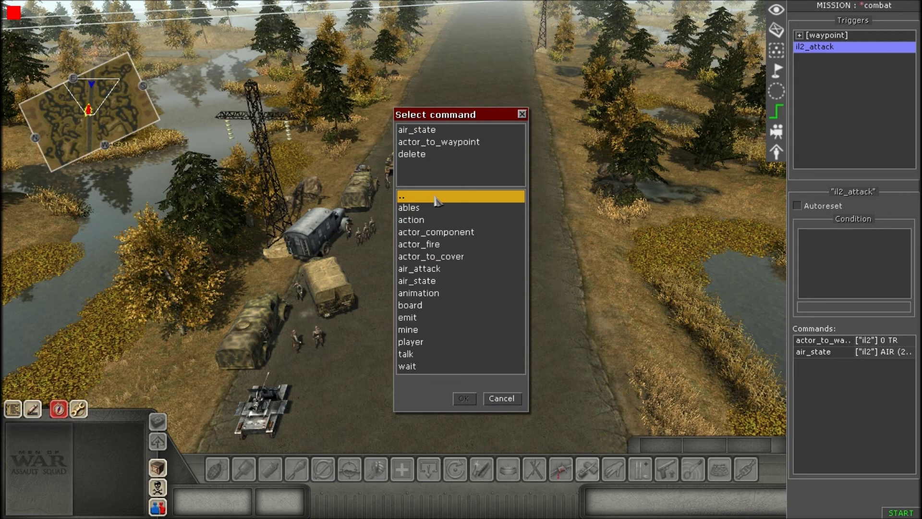
double_click(428, 272)
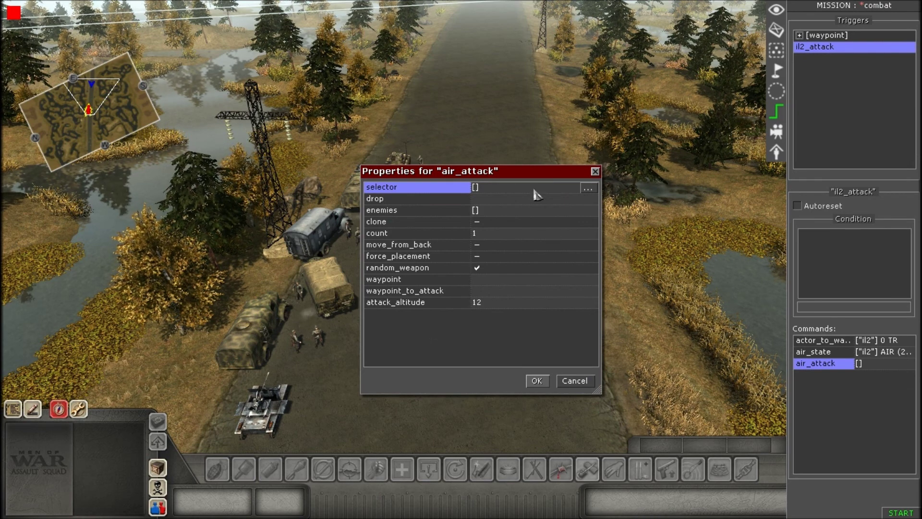
Set the air_attack command's selector to the il2 tag.
left_click(456, 191)
left_click(588, 188)
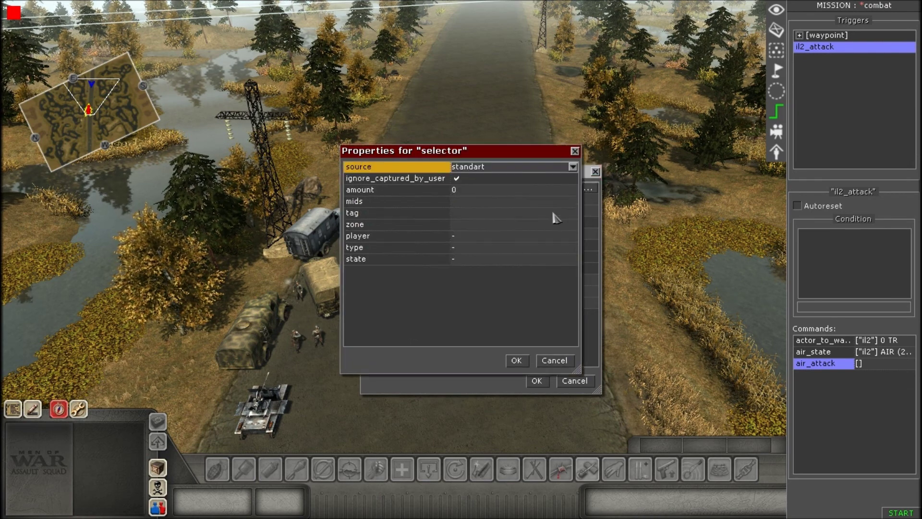
left_click(556, 214)
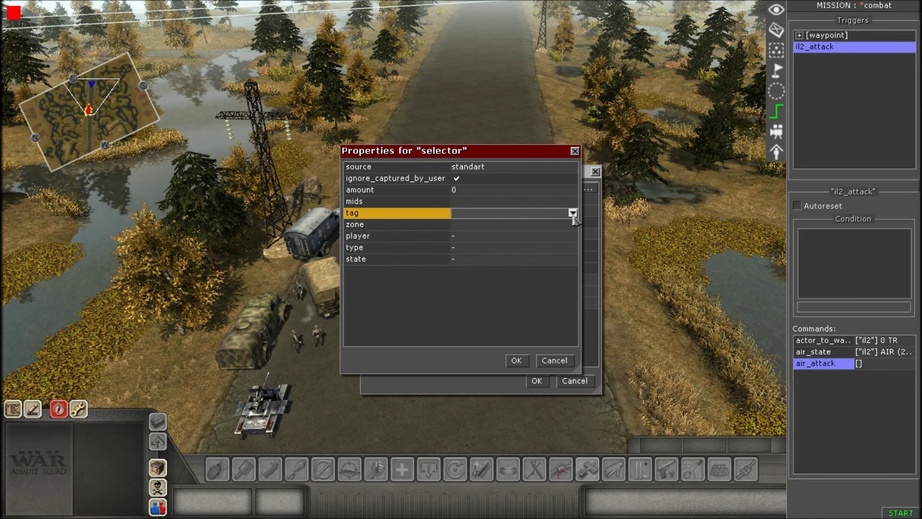
left_click(573, 213)
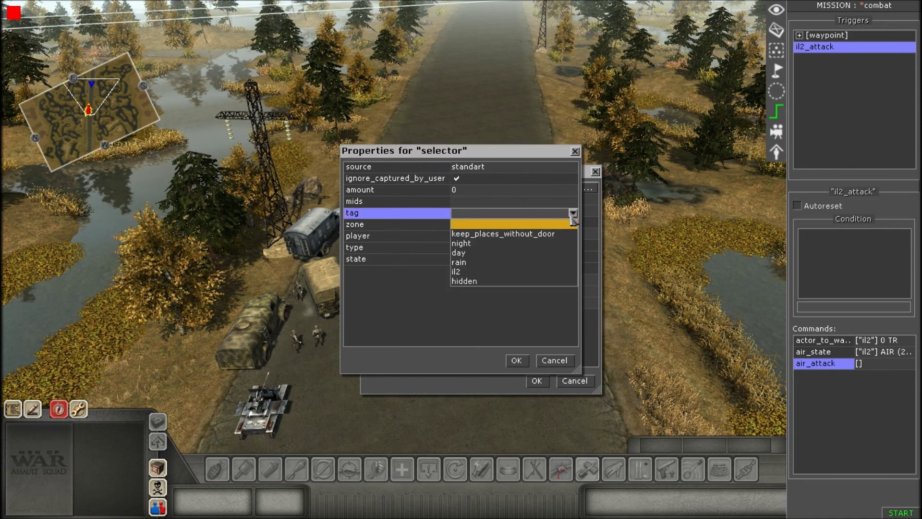
left_click(468, 273)
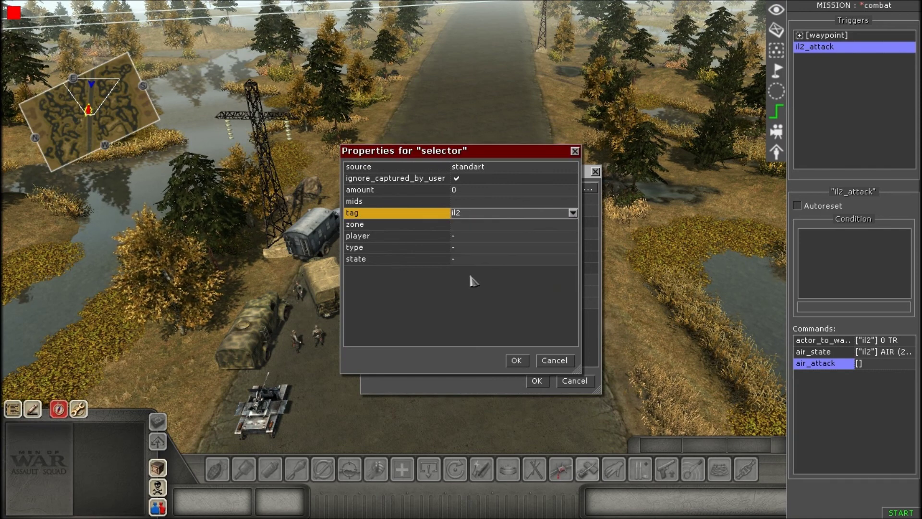
left_click(517, 360)
Review the air_attack command's drop and enemies properties, including the enemies selector's zone, tag and player options.
left_click(503, 213)
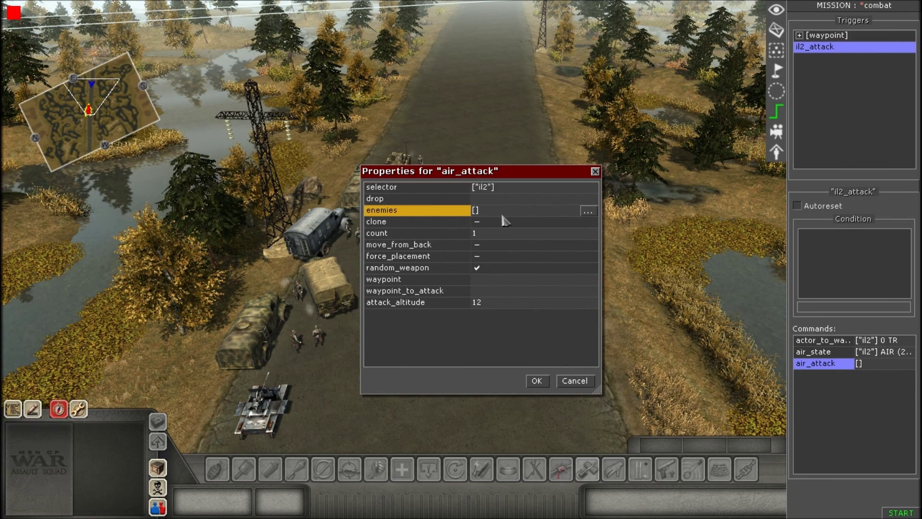
left_click(498, 199)
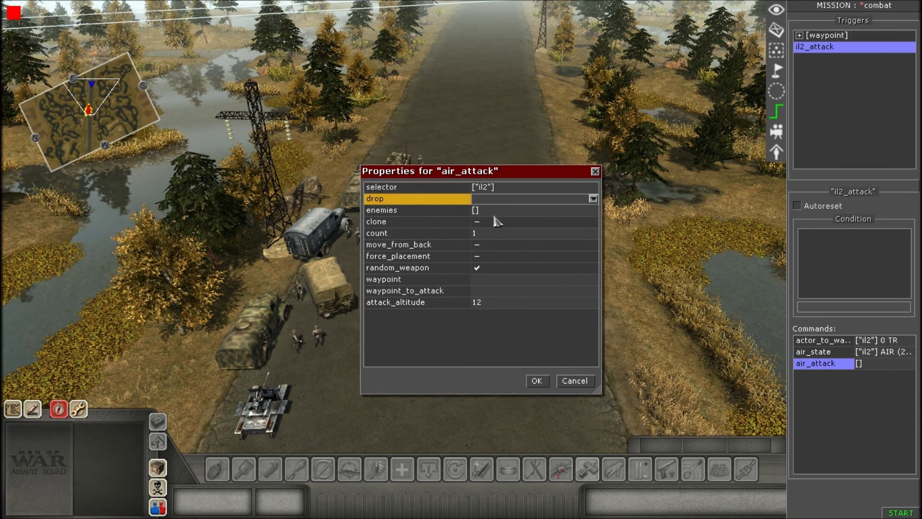
left_click(492, 211)
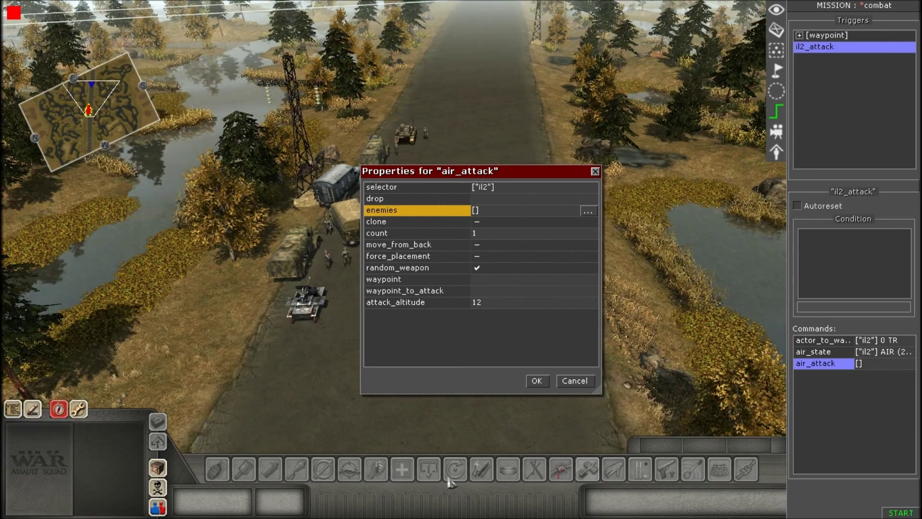
scroll(376, 250, "up", 3)
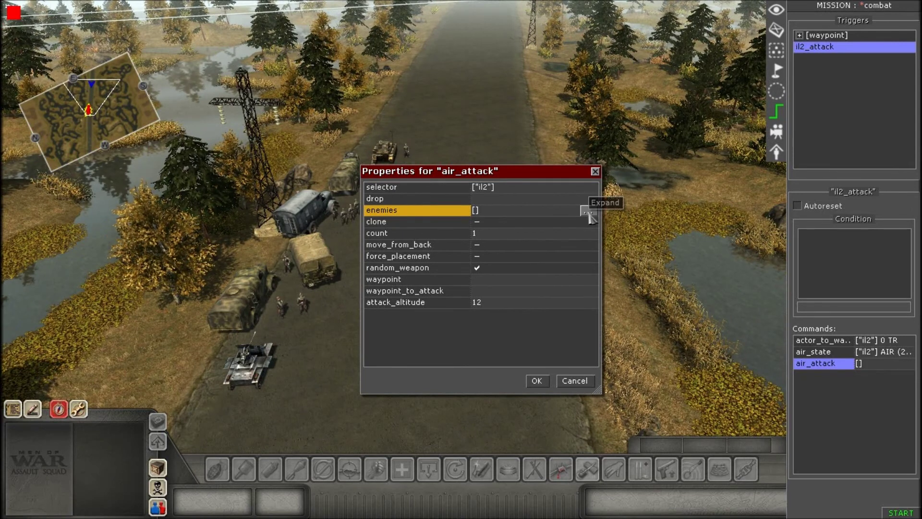
left_click(587, 212)
left_click(497, 226)
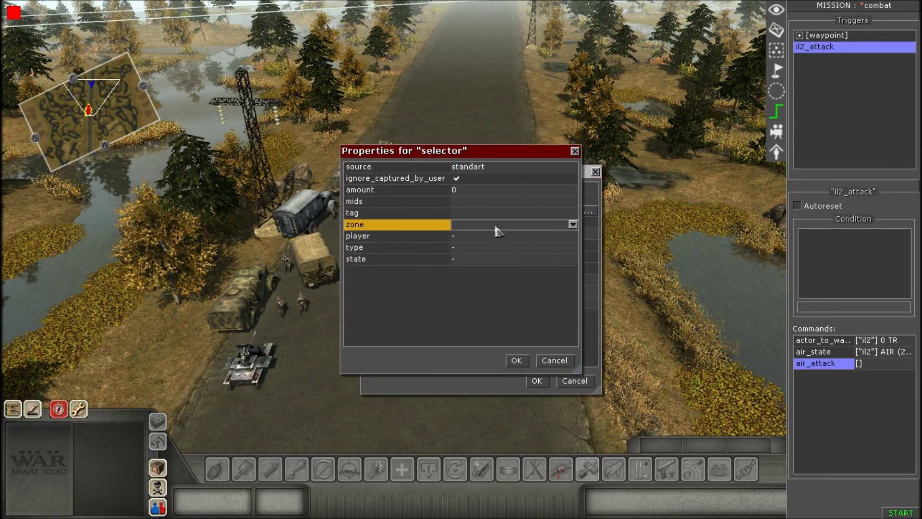
left_click(492, 215)
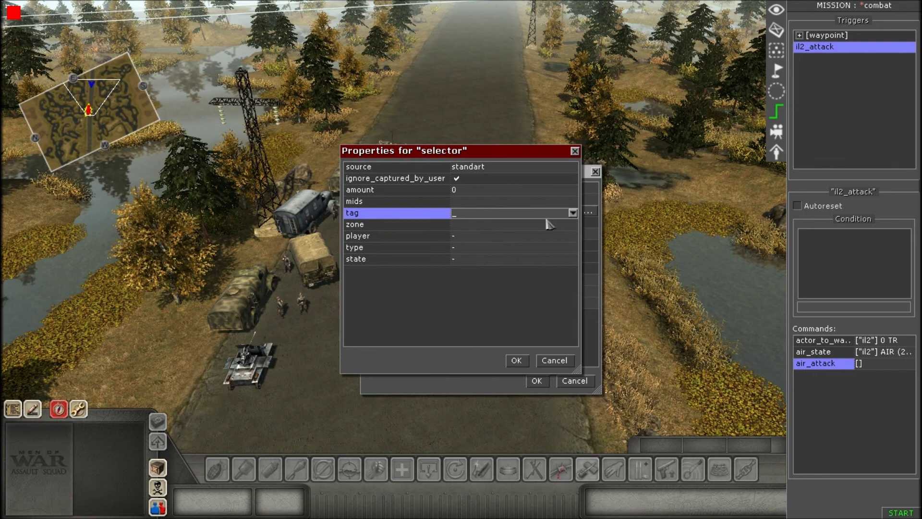
left_click(493, 236)
left_click(517, 360)
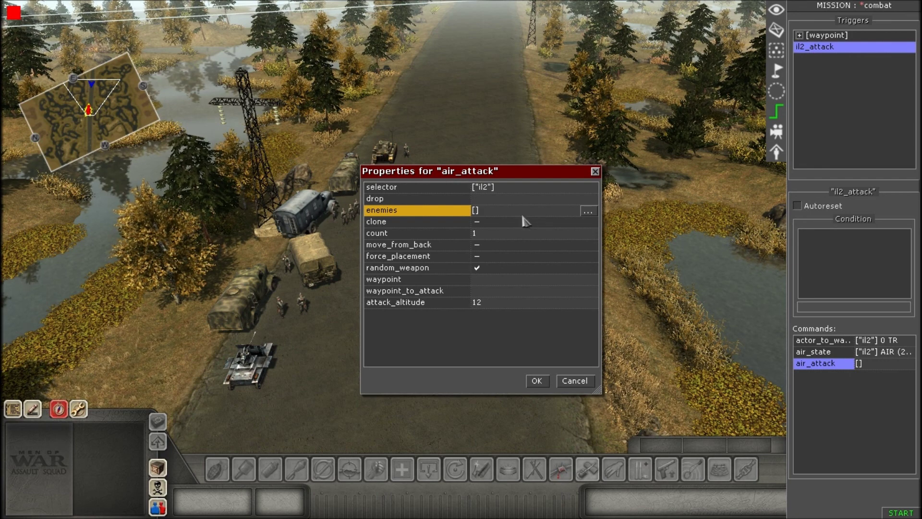
Enable force_placement and move_from_back and disable random_weapon for the air_attack command.
left_click(494, 226)
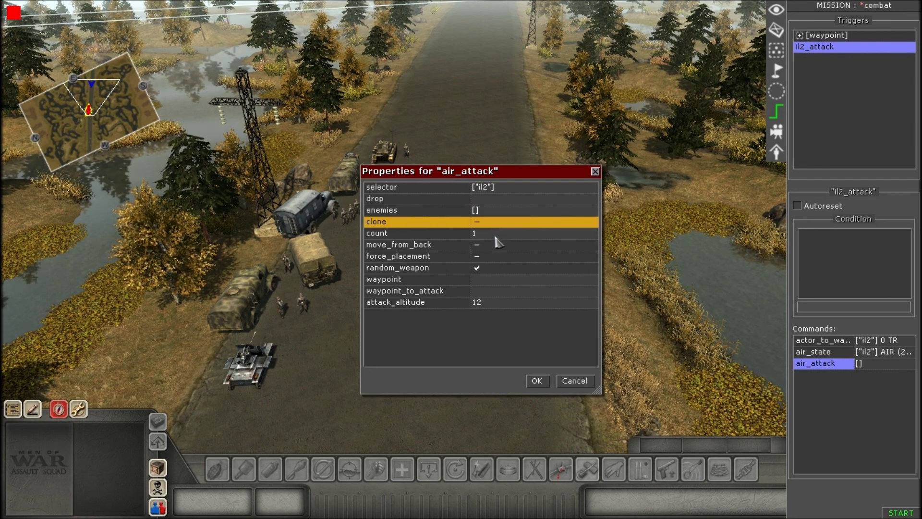
left_click(495, 236)
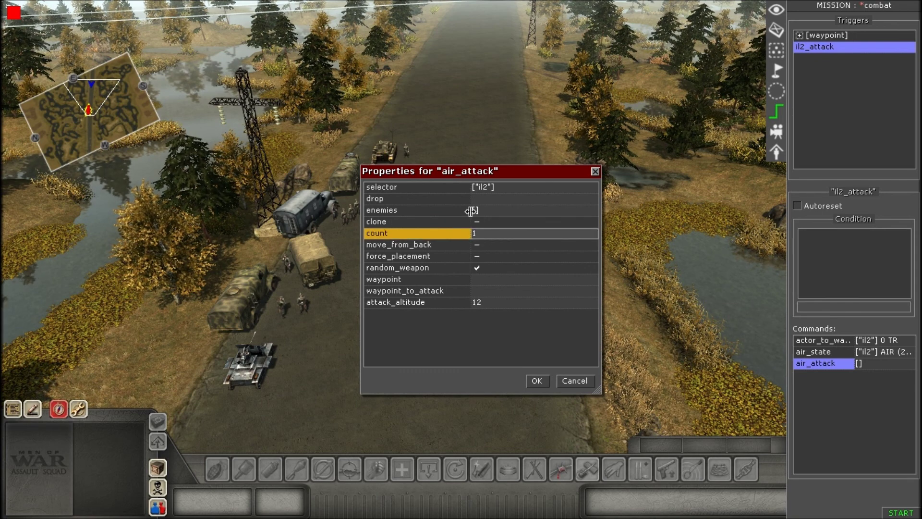
left_click(493, 246)
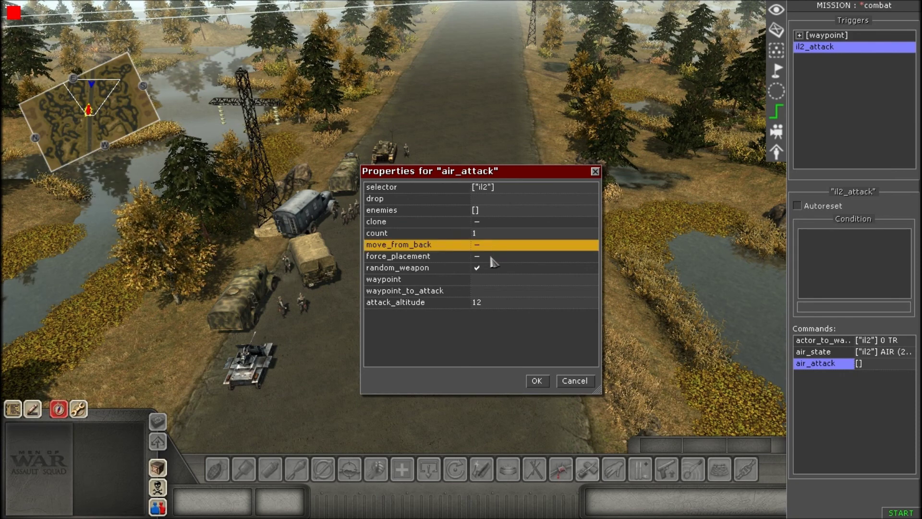
left_click(488, 259)
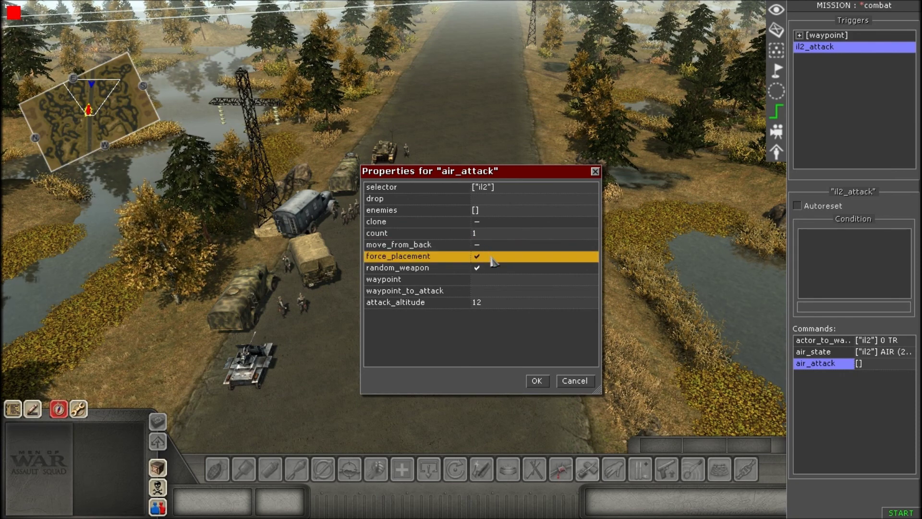
left_click(478, 245)
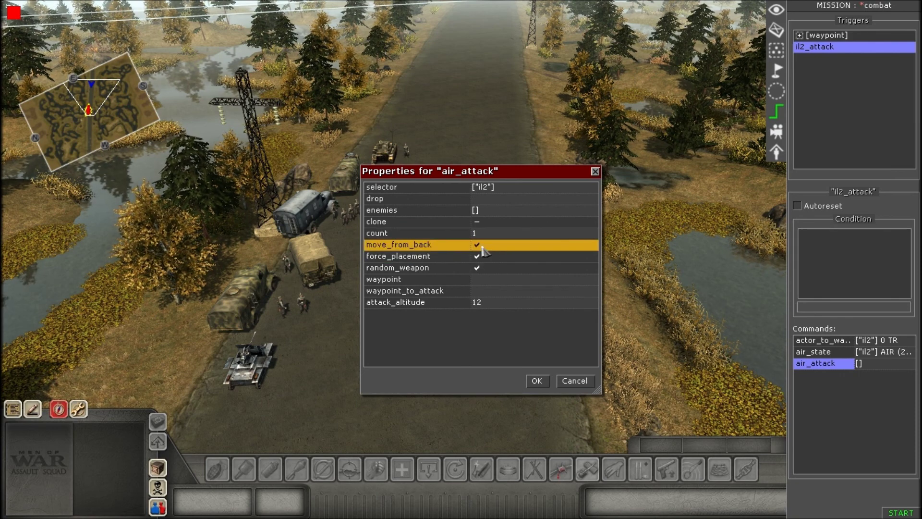
left_click(494, 272)
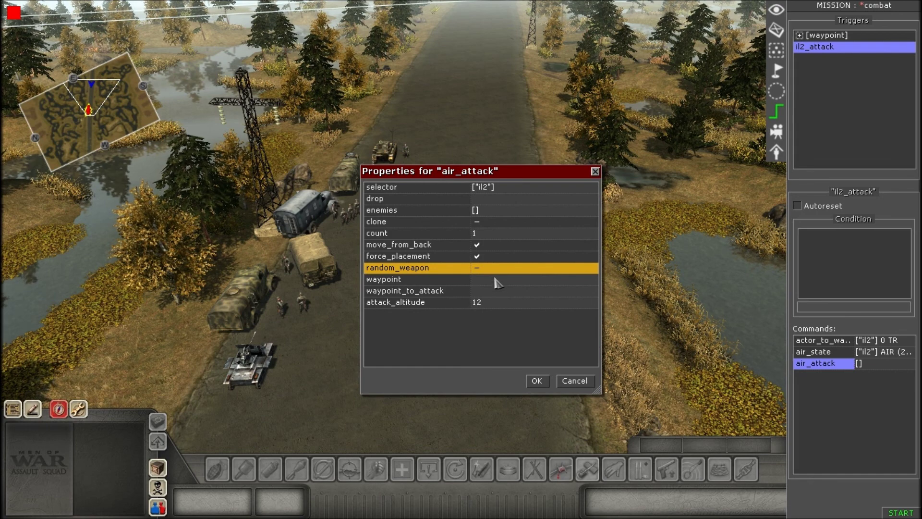
Set the air_attack command's waypoint to 0 and accept its properties.
left_click(495, 282)
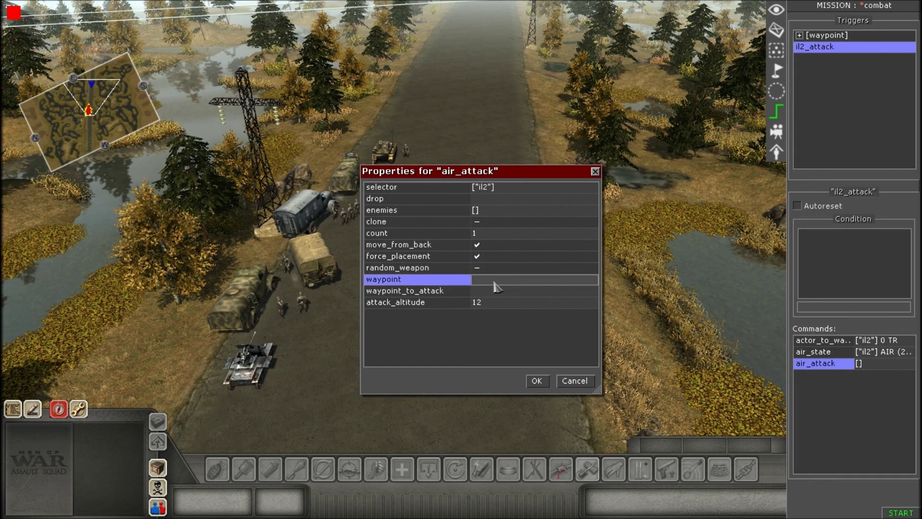
type("0")
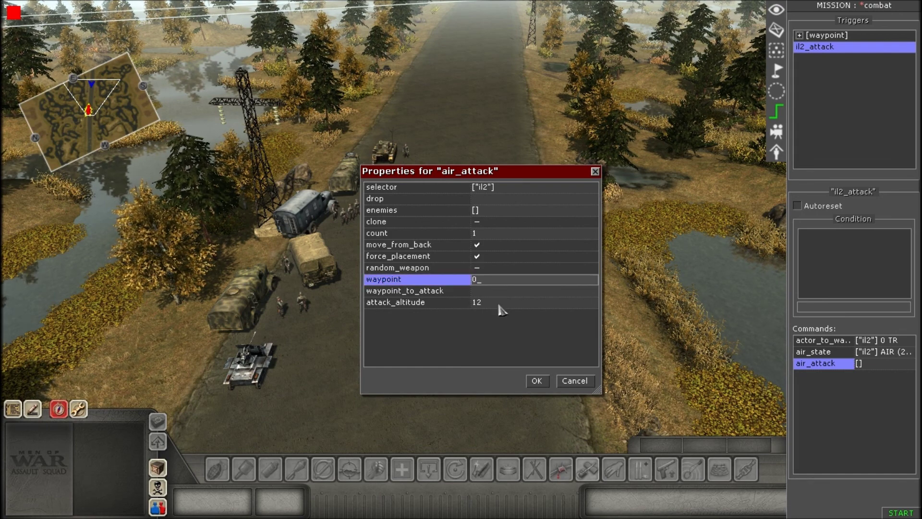
left_click(492, 293)
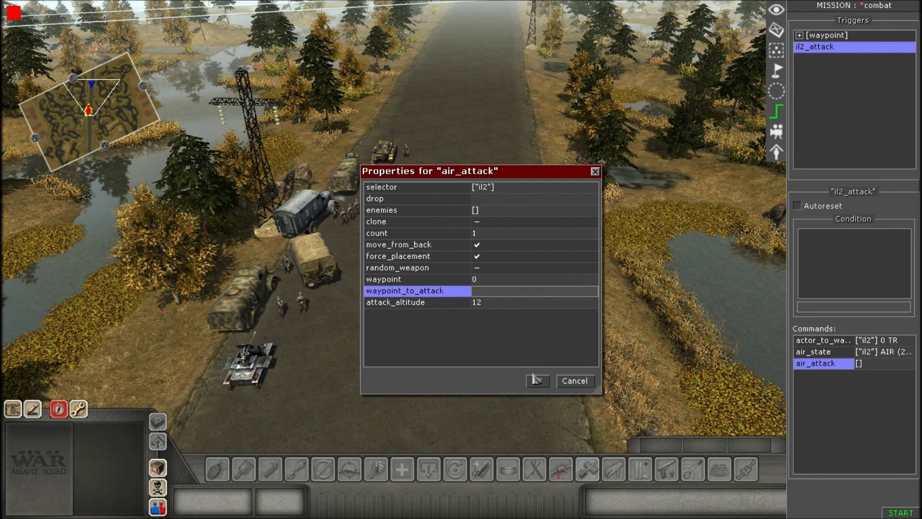
left_click(537, 380)
Check the il2 waypoint path over the convoy and set the air_attack command's waypoint_to_attack to 3.
left_click(777, 71)
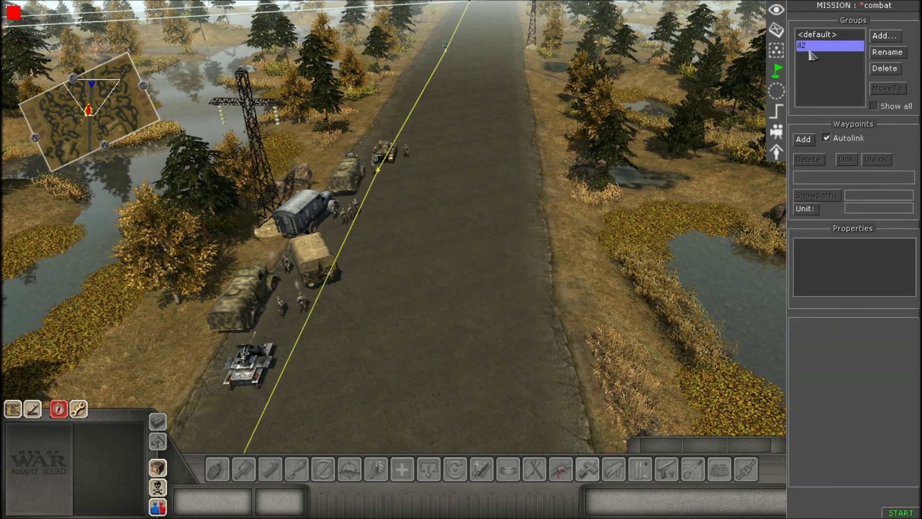
left_click_drag(331, 145, 401, 202)
left_click(417, 253)
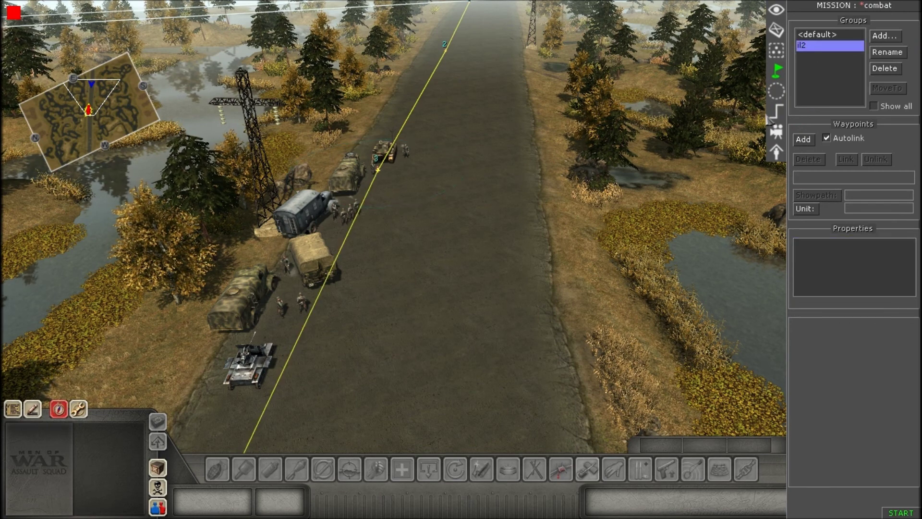
left_click(777, 112)
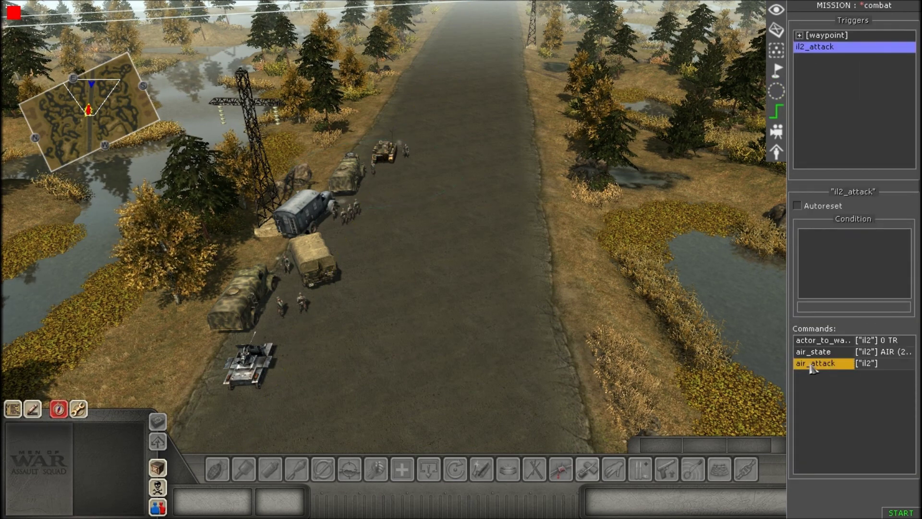
double_click(829, 365)
left_click(466, 270)
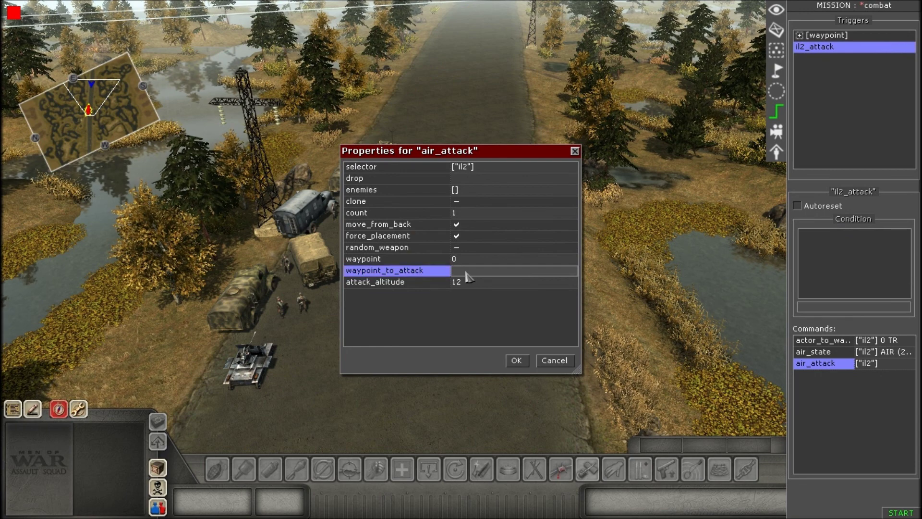
type("3")
Set the air_attack command's attack_altitude to 15.
left_click(469, 284)
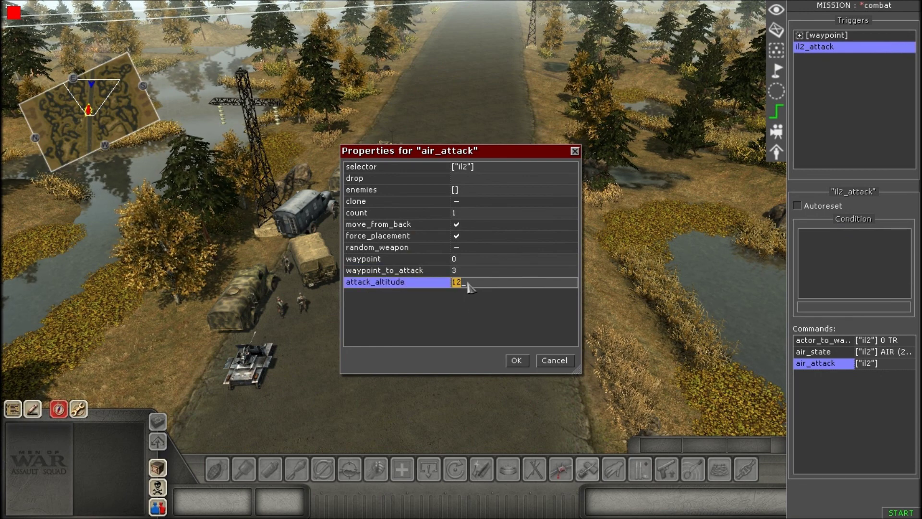
type("15")
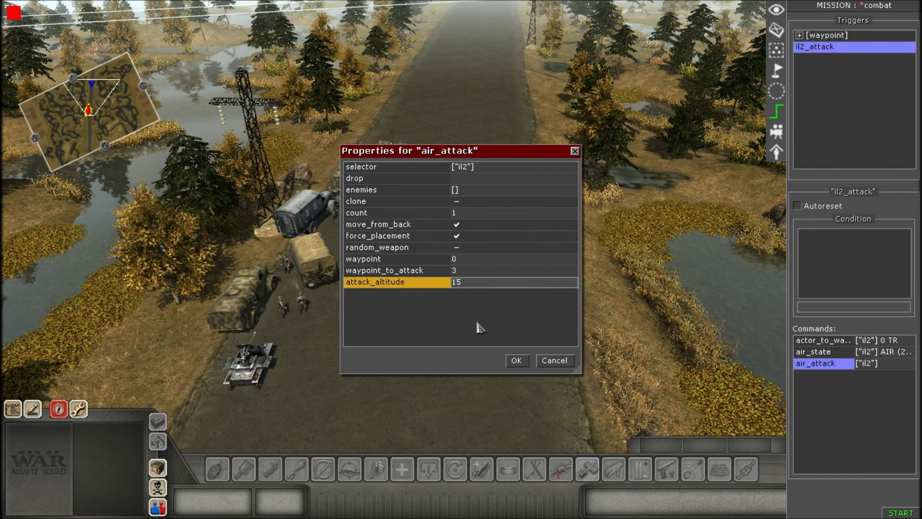
left_click(480, 286)
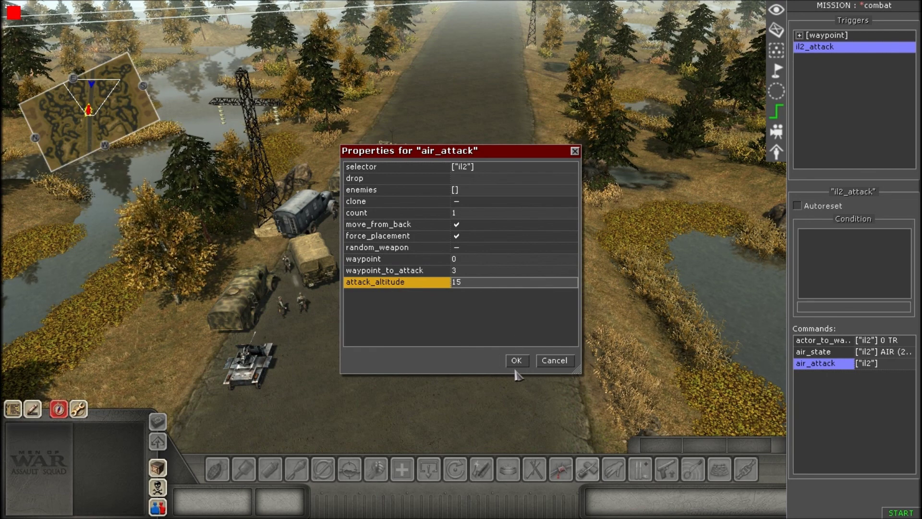
Accept the air_attack properties, run the mission to test the IL-2's attack on the convoy, and end the run.
left_click(516, 360)
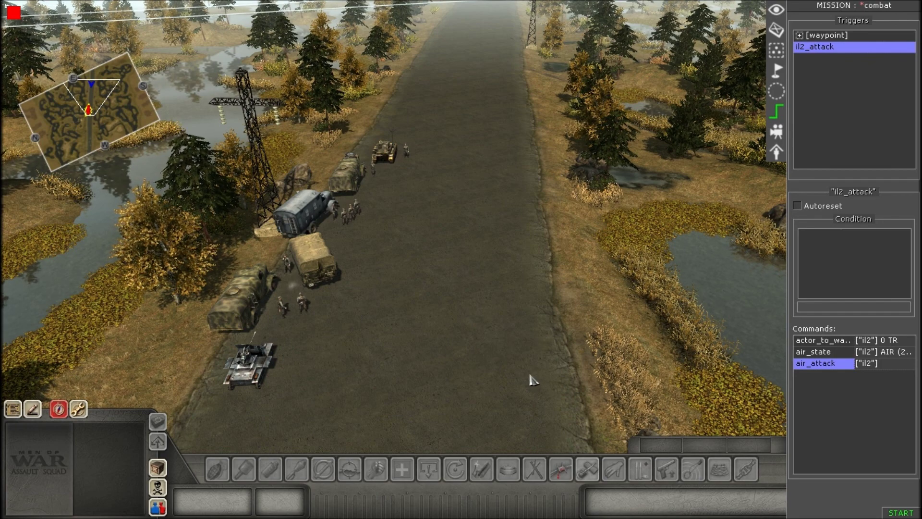
middle_click_drag(490, 366, 496, 383)
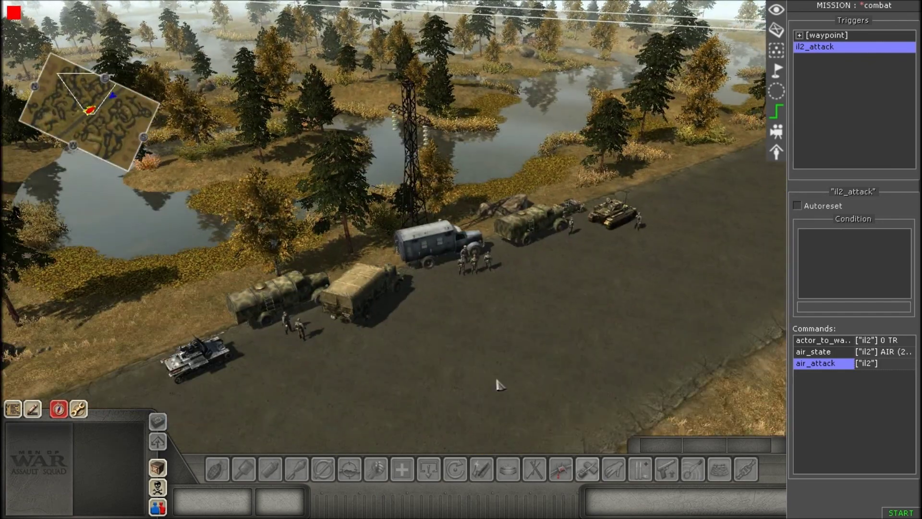
key("F1")
left_click(891, 511)
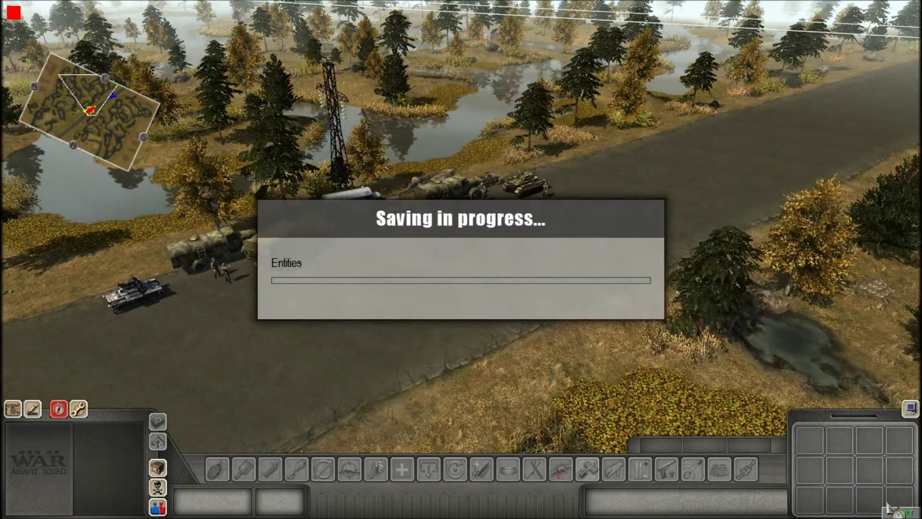
mouse_move(587, 390)
middle_mouse_down()
mouse_move(443, 313)
mouse_move(463, 310)
middle_mouse_up()
scroll(463, 311, "down", 2)
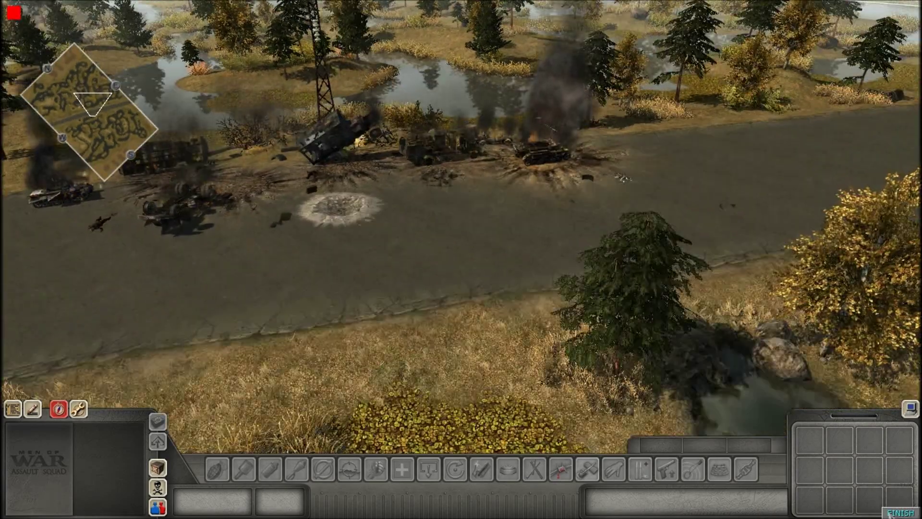
left_click(893, 515)
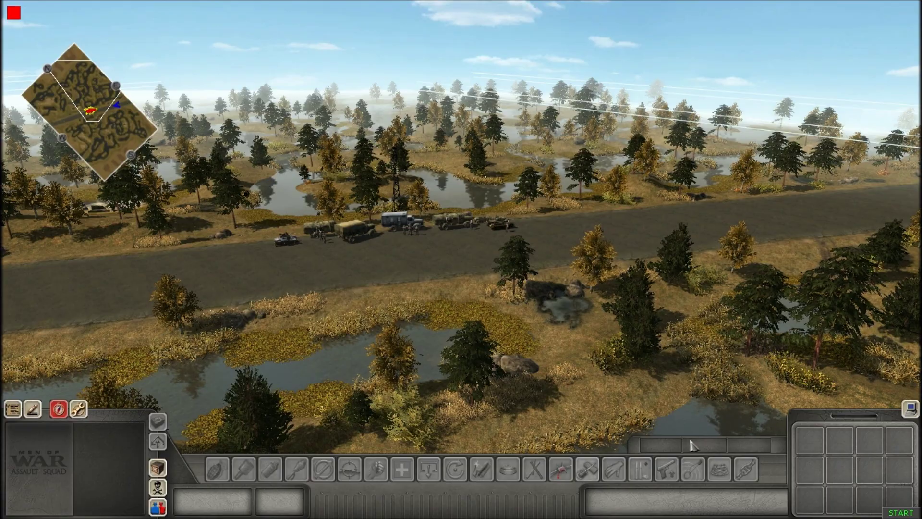
Select the IL-2 above the runway and switch its weapon to Bomb.
scroll(413, 24, "up", 5)
middle_click_drag(285, 147, 401, 303)
key("F3")
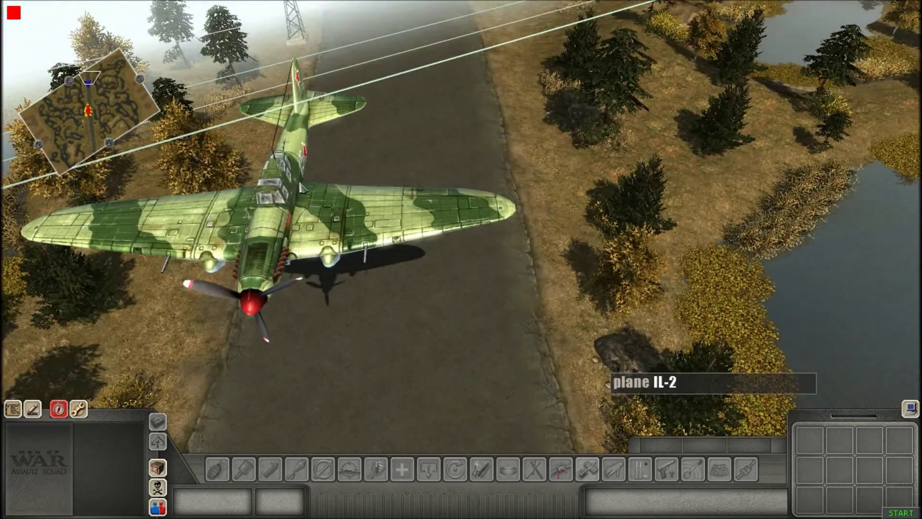
left_click(340, 218)
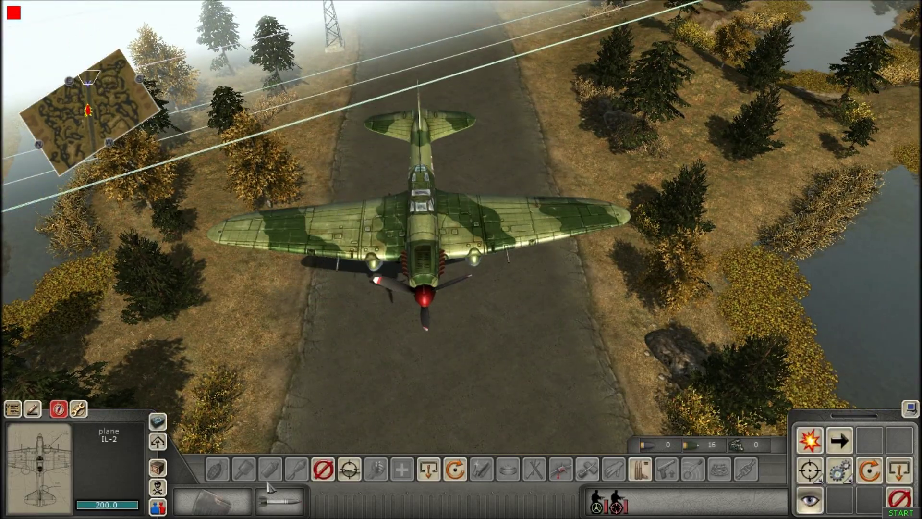
right_click(296, 312)
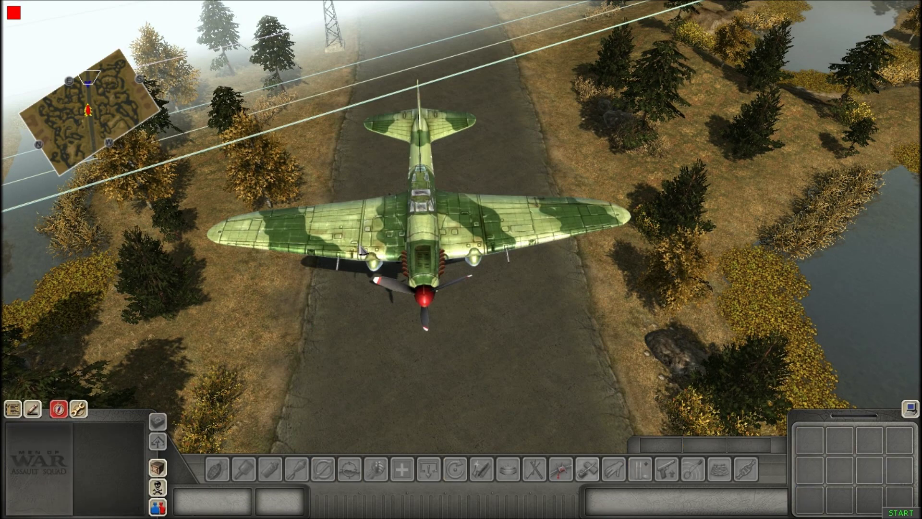
left_click(358, 243)
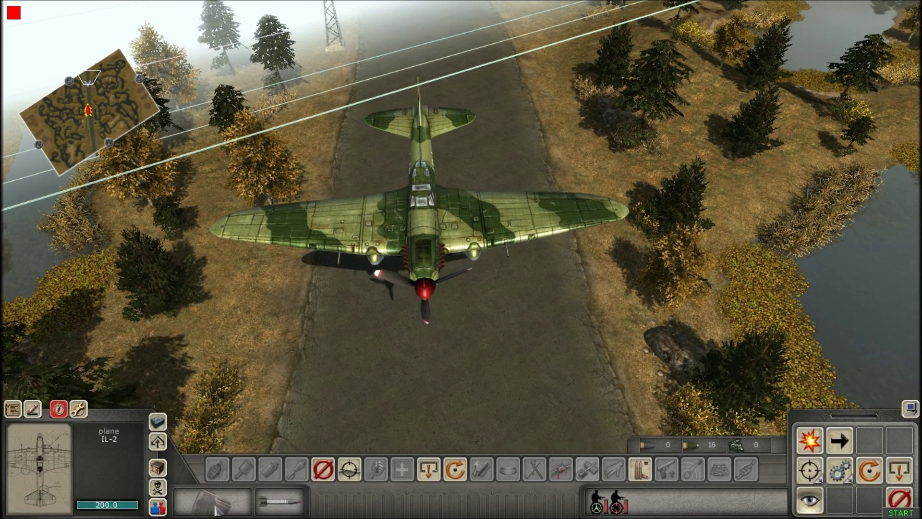
left_click(284, 498)
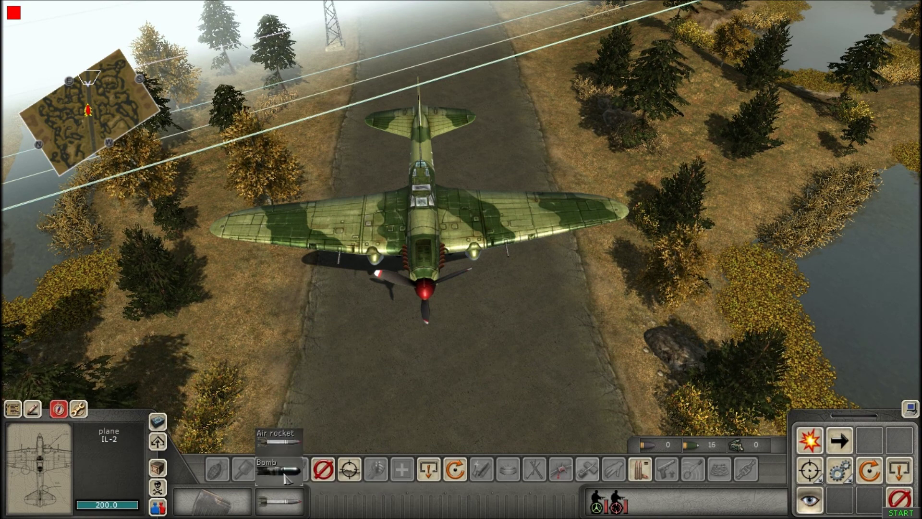
left_click(284, 475)
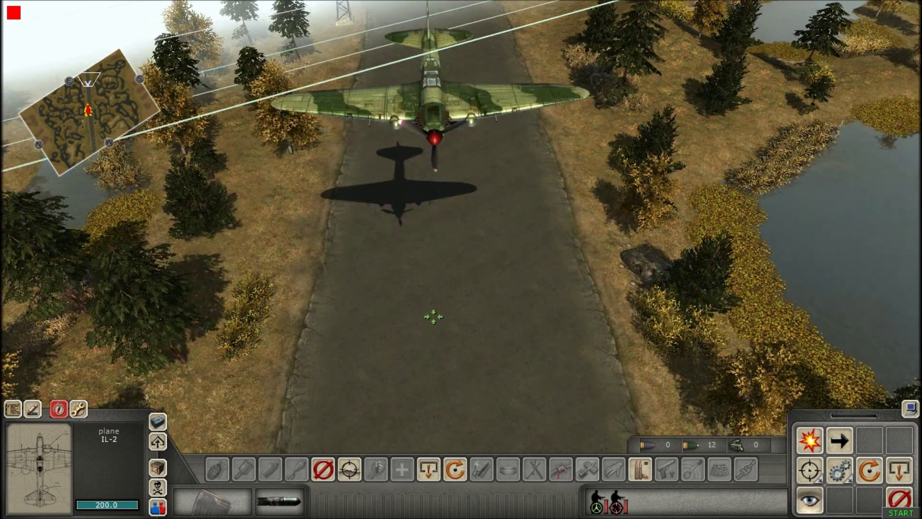
left_click(475, 336)
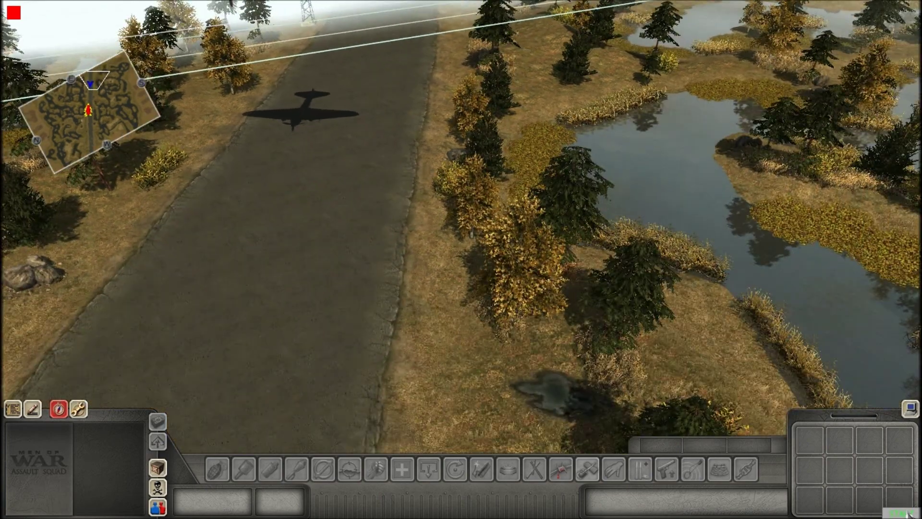
Run the mission again and follow the IL-2 along the runway to observe its bombing of the convoy.
left_click(907, 513)
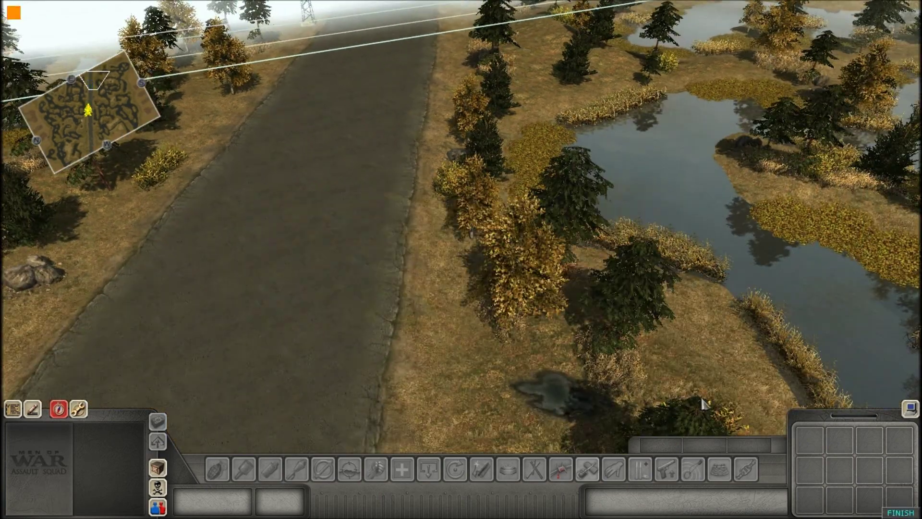
middle_click_drag(702, 400, 343, 234)
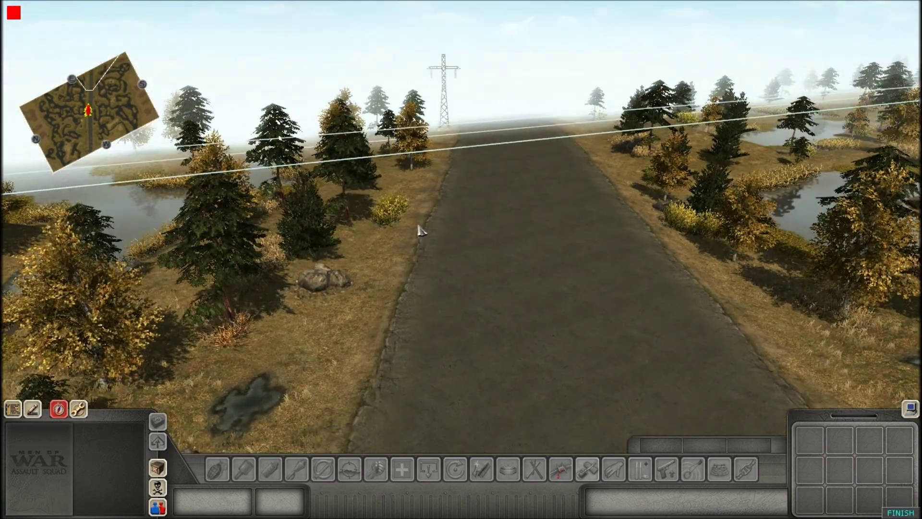
middle_click_drag(418, 226, 418, 205)
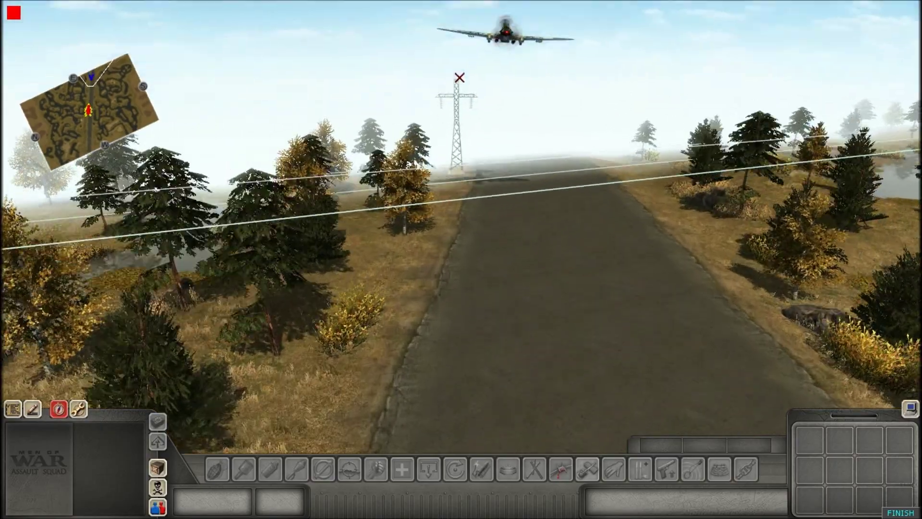
middle_click_drag(459, 79, 473, 322)
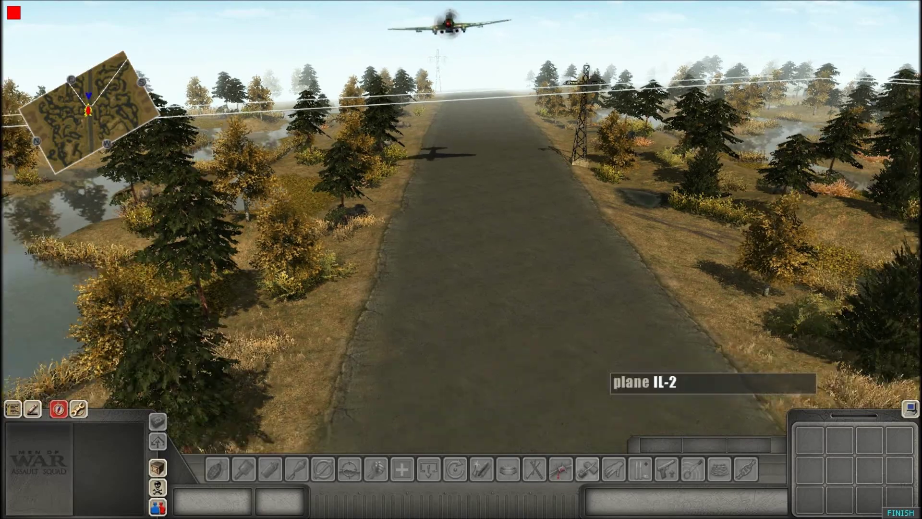
key("Down")
middle_click_drag(473, 58, 428, 216)
middle_click_drag(464, 244, 443, 298)
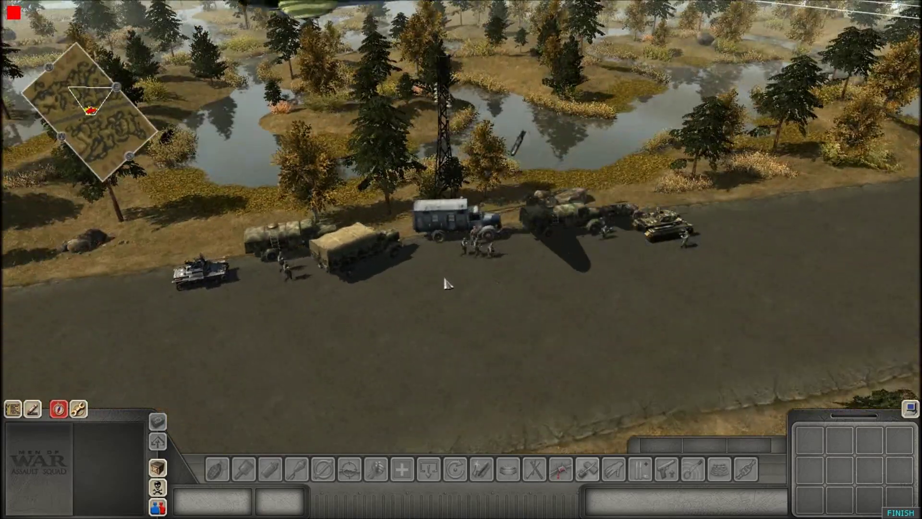
middle_click_drag(452, 246, 416, 288)
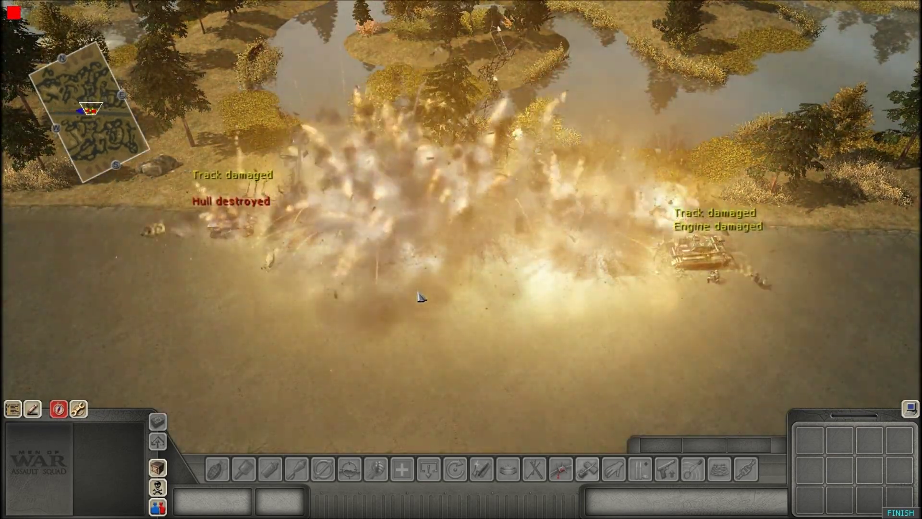
mouse_move(497, 321)
middle_mouse_down()
mouse_move(301, 261)
mouse_move(462, 285)
mouse_move(404, 303)
mouse_move(431, 312)
middle_mouse_up()
scroll(428, 310, "up", 1)
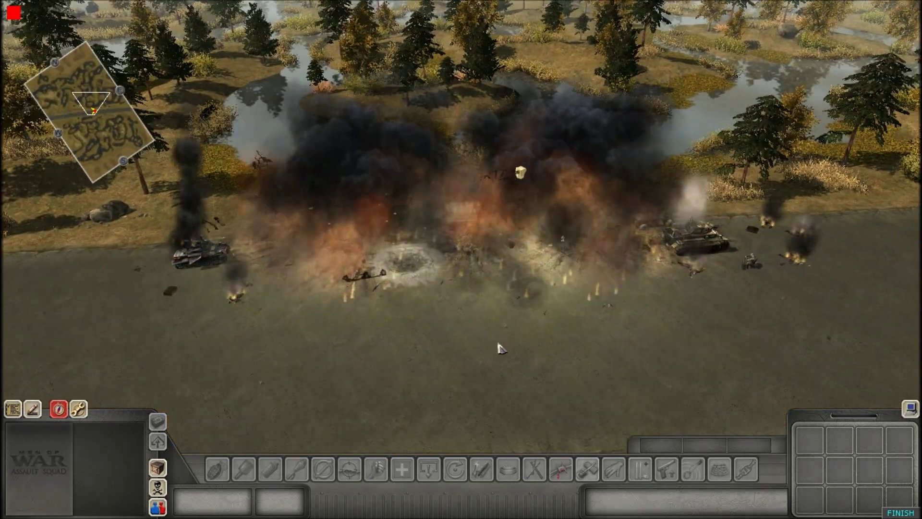
Display the il2 waypoint group and compare waypoint 3's position and radius with where the bombs hit the convoy.
key("F3")
scroll(568, 367, "up", 1)
left_click(777, 71)
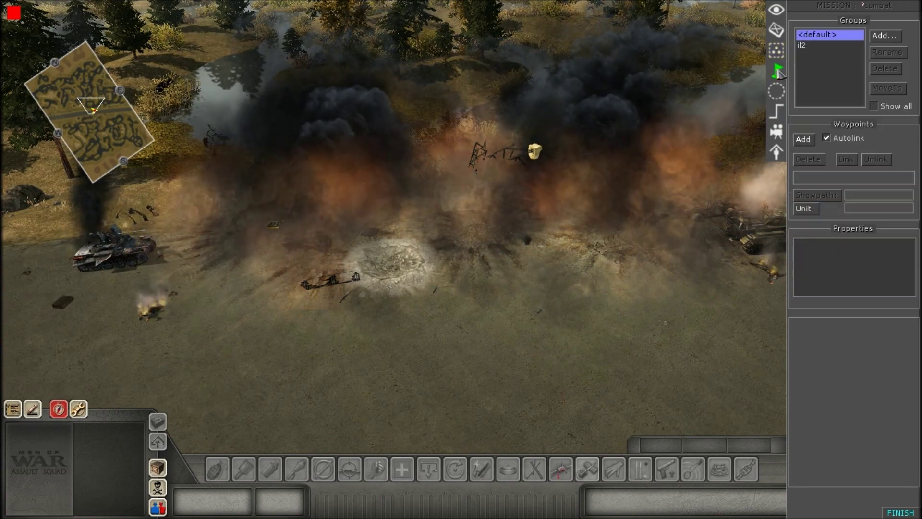
scroll(830, 54, "up", 3)
left_click(816, 45)
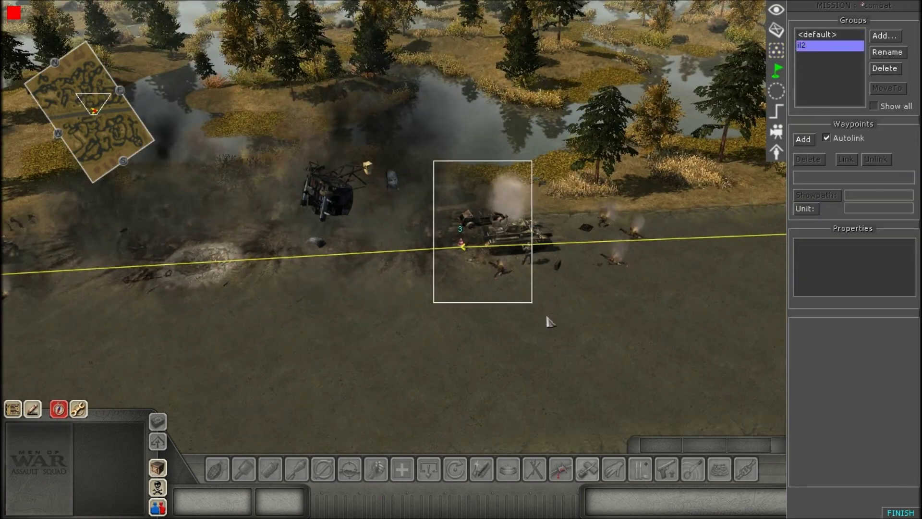
left_click_drag(547, 317, 552, 322)
key("Left")
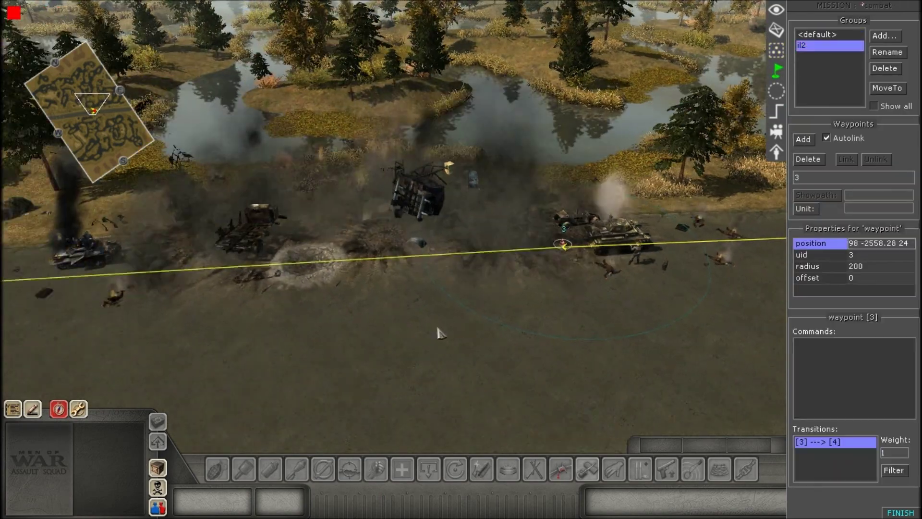
scroll(422, 336, "up", 2)
scroll(385, 343, "down", 3)
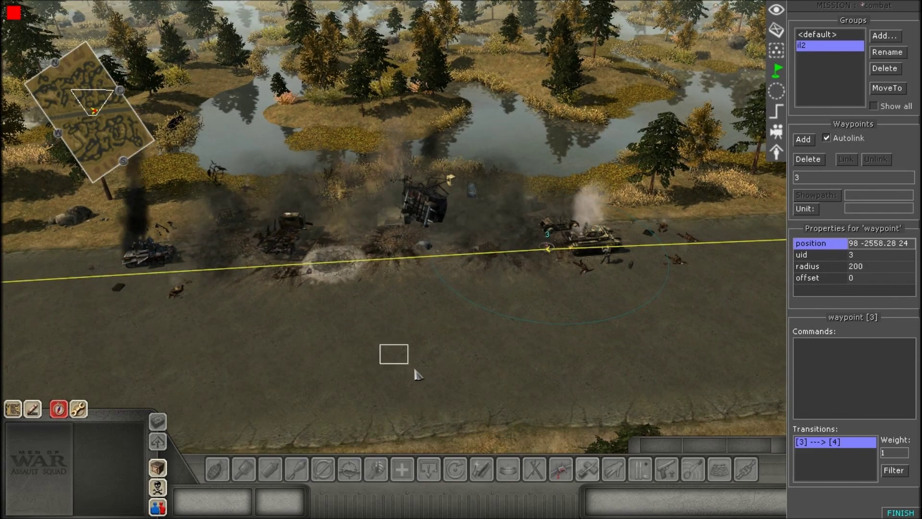
left_click_drag(414, 370, 417, 371)
scroll(417, 371, "up", 1)
key("F1")
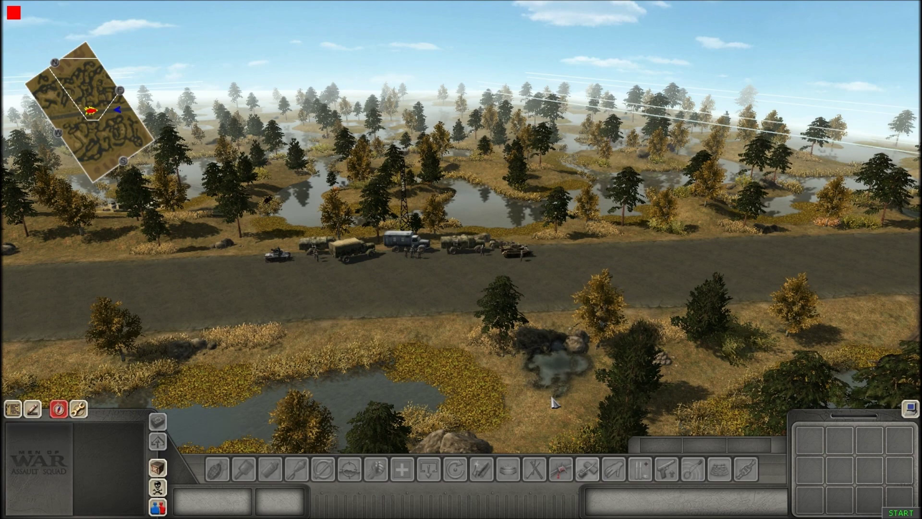
Select waypoint 3 of the il2 group beside the light tank and set its radius to 50.
scroll(481, 292, "up", 5)
key("F3")
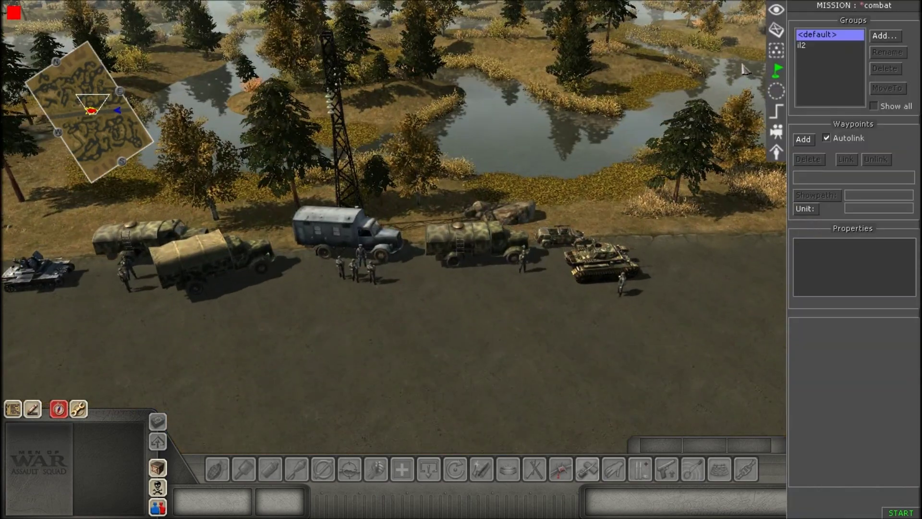
left_click(803, 46)
left_click(543, 267)
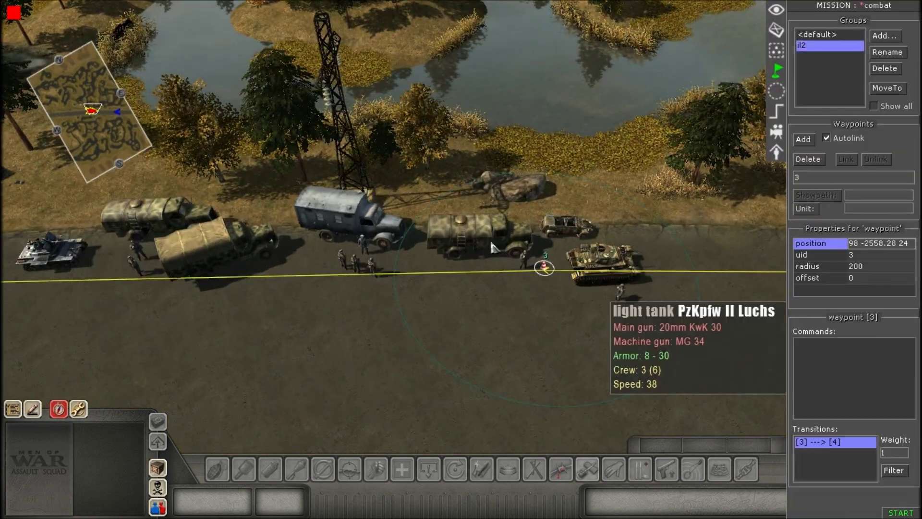
left_click(872, 267)
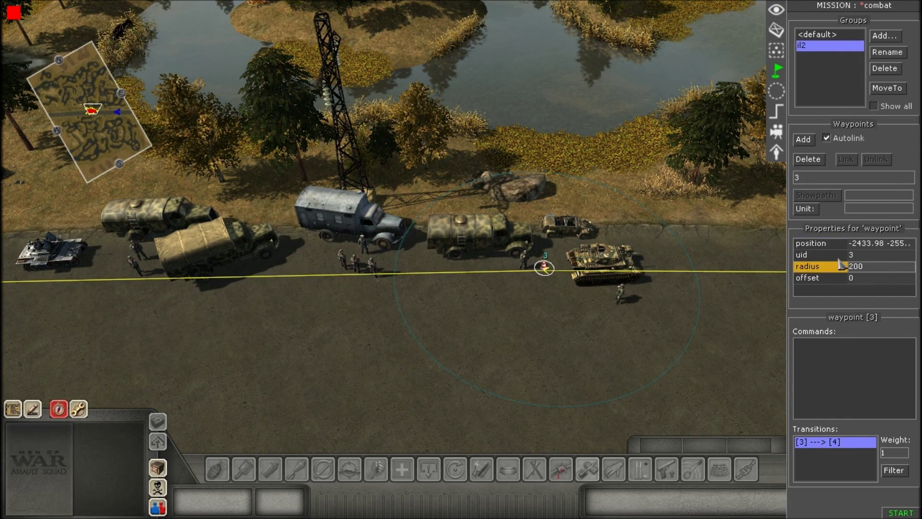
left_click_drag(475, 185, 597, 371)
key("Right")
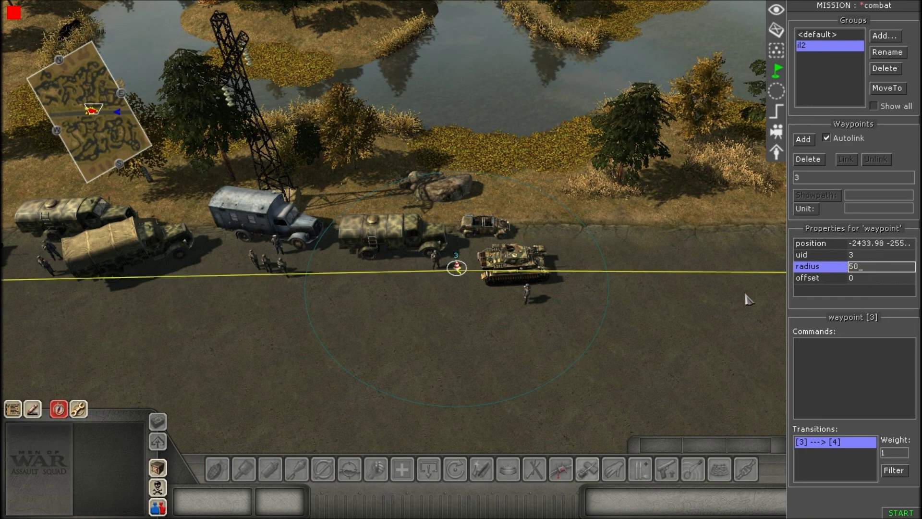
key("Return")
Inspect waypoint 3's radius circle beside the convoy and the il2 flight path along the runway.
scroll(435, 232, "up", 5)
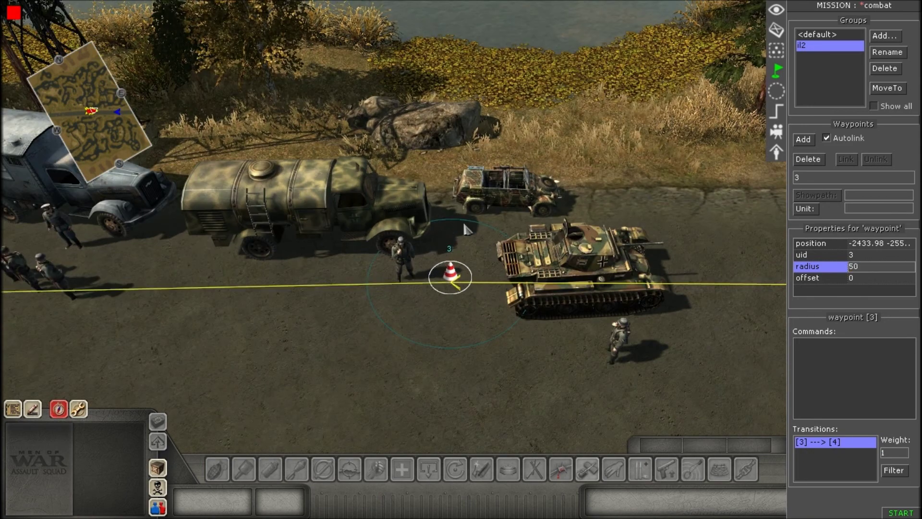
scroll(426, 264, "down", 5)
middle_click_drag(426, 263, 463, 287)
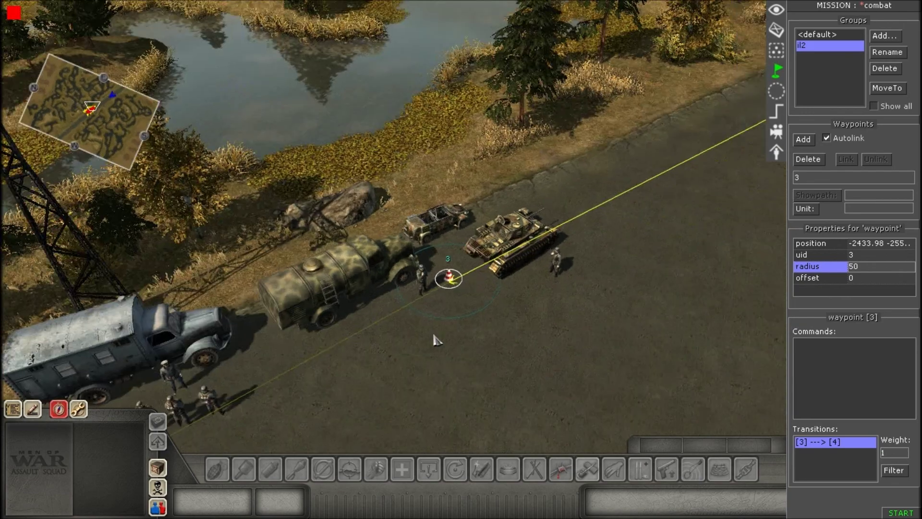
scroll(532, 287, "up", 5)
middle_click_drag(433, 334, 365, 288)
scroll(533, 302, "down", 5)
left_click(549, 352)
scroll(504, 298, "down", 3)
scroll(507, 302, "down", 2)
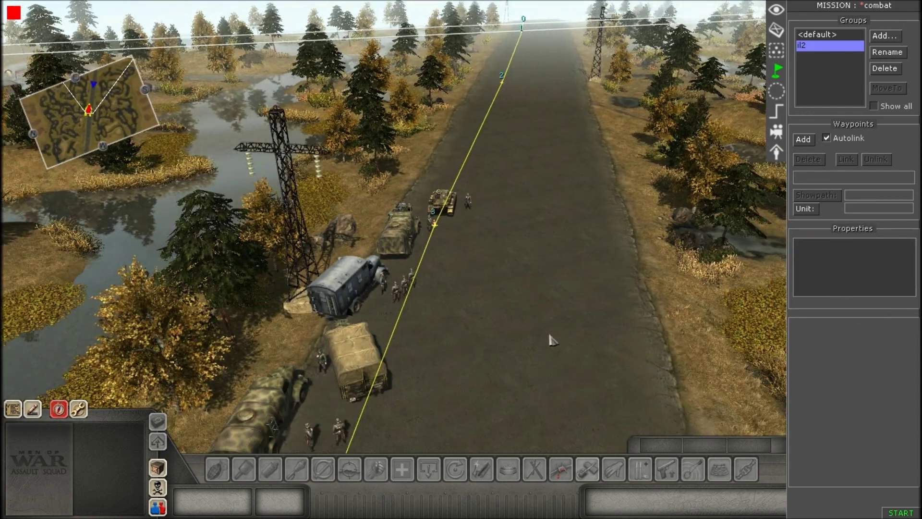
Check the IL-2's selected weapon and start the mission for another bombing test over the convoy.
key("F1")
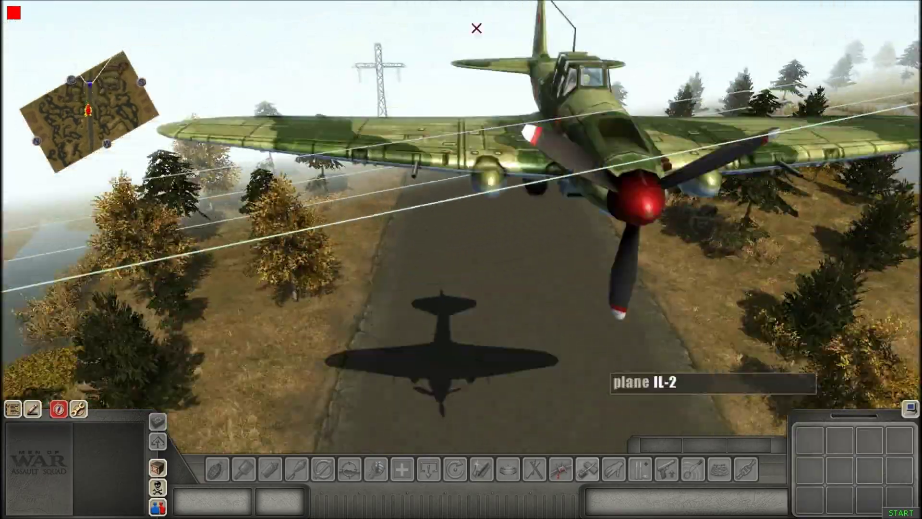
scroll(561, 339, "down", 2)
left_click(505, 125)
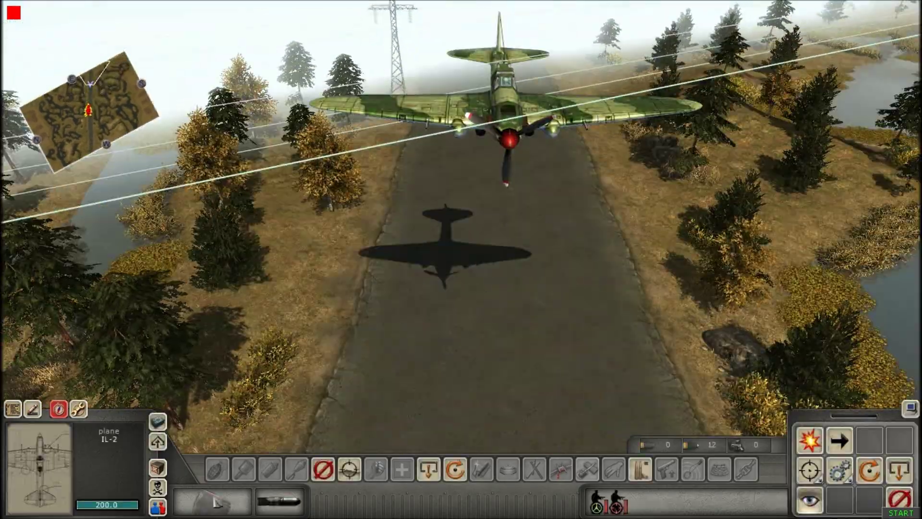
left_click(336, 423)
key("Down")
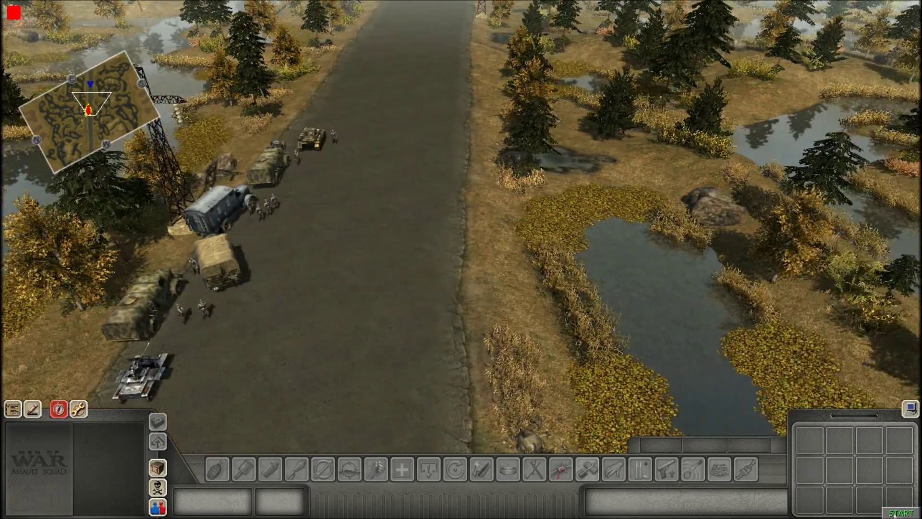
left_click(897, 514)
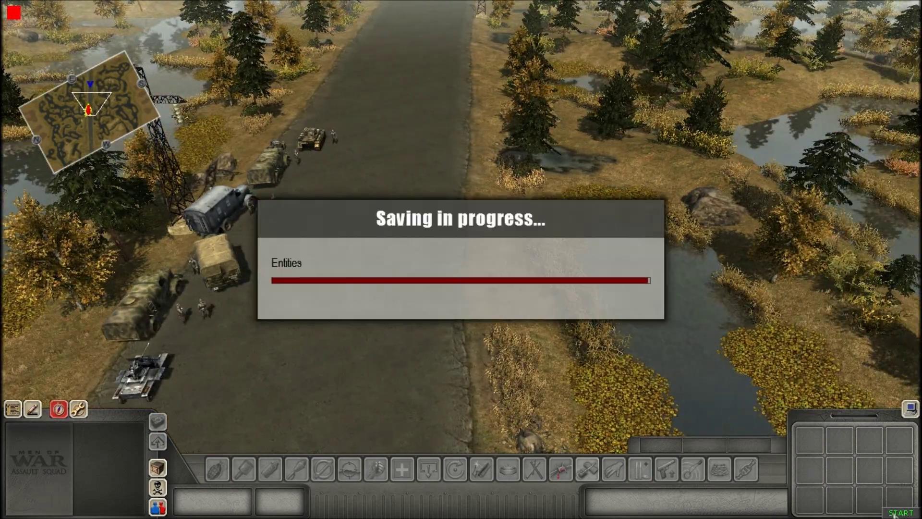
Follow the IL-2's approach along the runway towards the convoy during the bombing test.
scroll(294, 276, "down", 2)
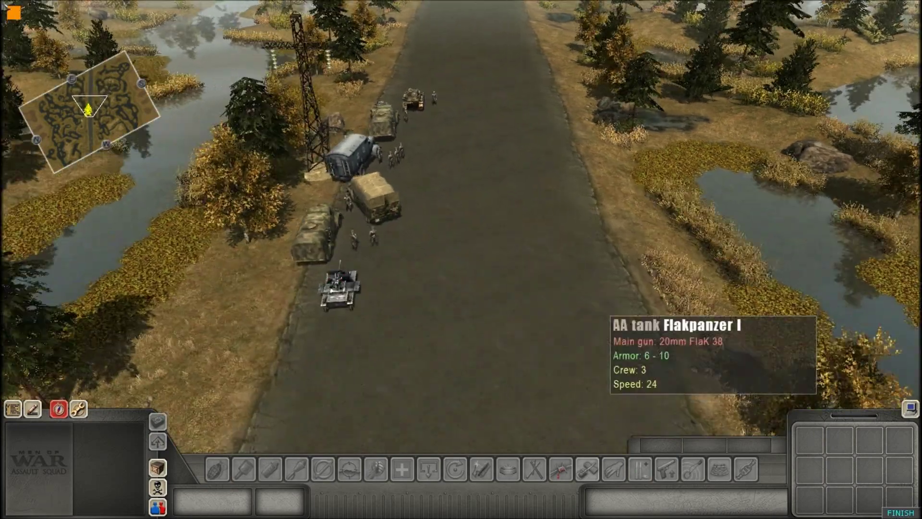
scroll(435, 260, "up", 3)
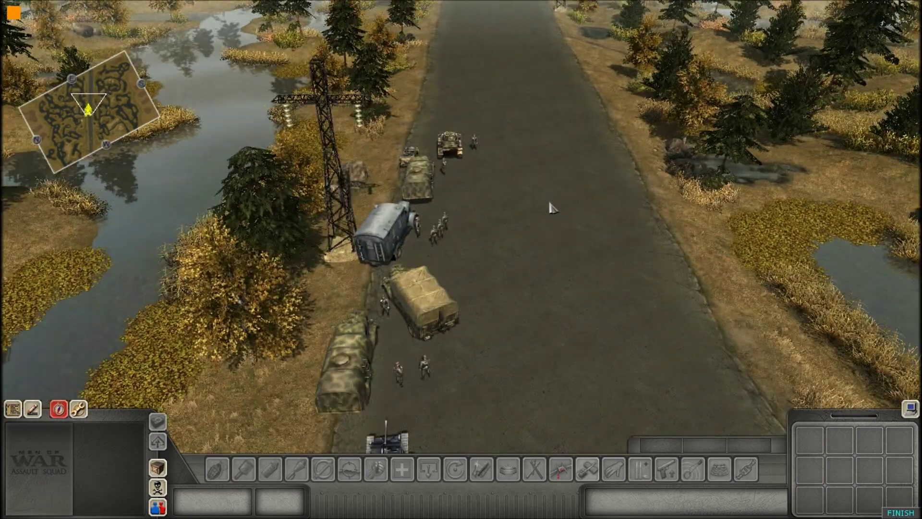
scroll(552, 208, "down", 3)
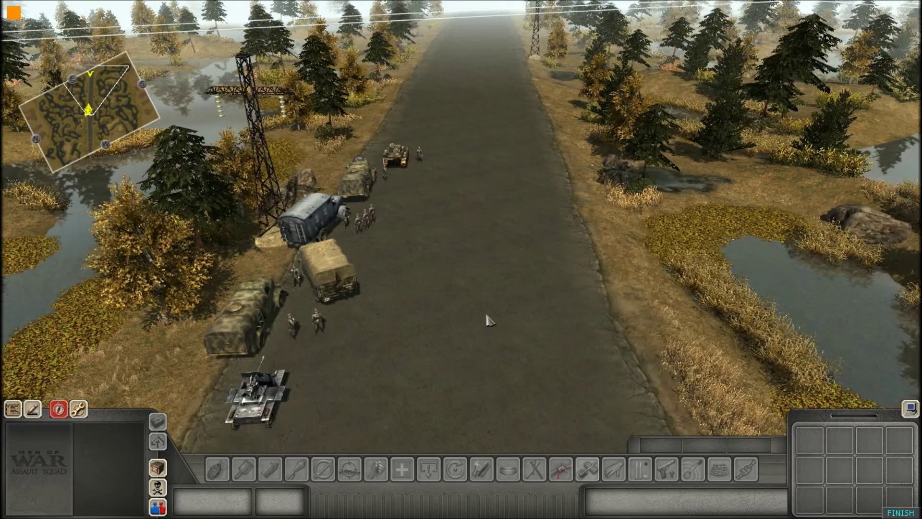
middle_click_drag(525, 311, 455, 296)
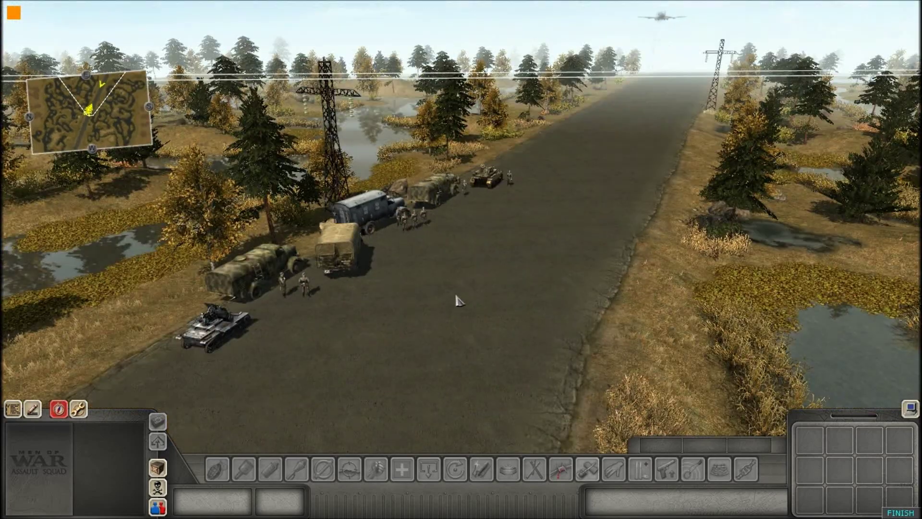
middle_click_drag(315, 314, 273, 288)
middle_click_drag(589, 280, 462, 309)
scroll(651, 236, "down", 3)
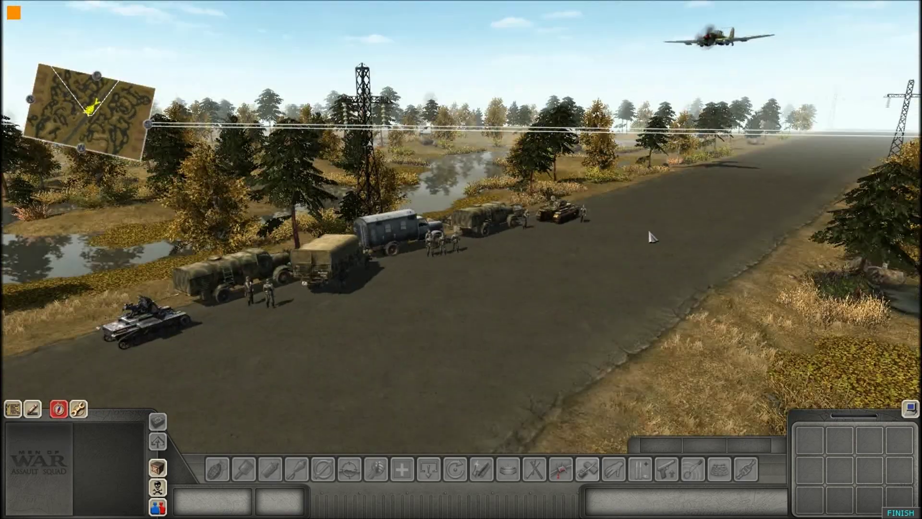
middle_click_drag(553, 221, 438, 264)
Examine the convoy's trucks, tanks and soldiers at close range for the effects of the IL-2's attack.
scroll(438, 272, "up", 3)
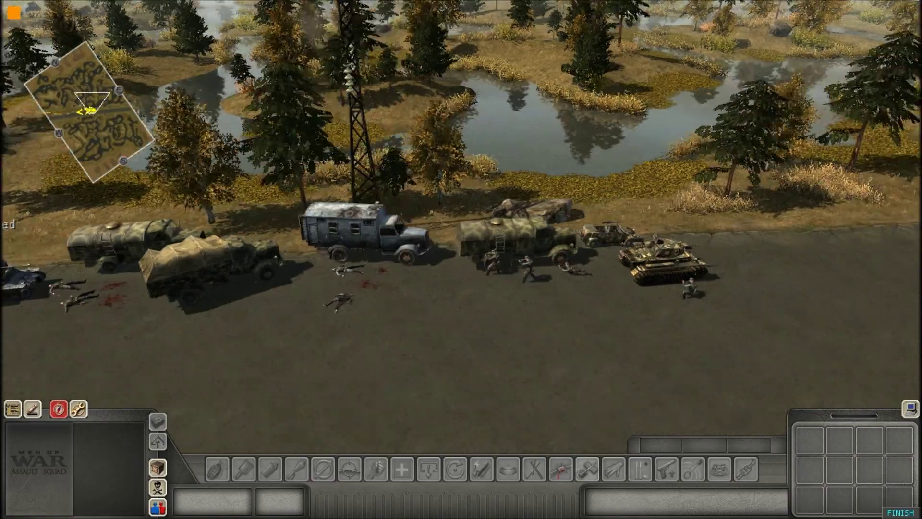
scroll(606, 288, "up", 2)
middle_click_drag(606, 288, 860, 451)
scroll(466, 278, "up", 3)
middle_click_drag(372, 283, 473, 284)
middle_click_drag(354, 212, 408, 192)
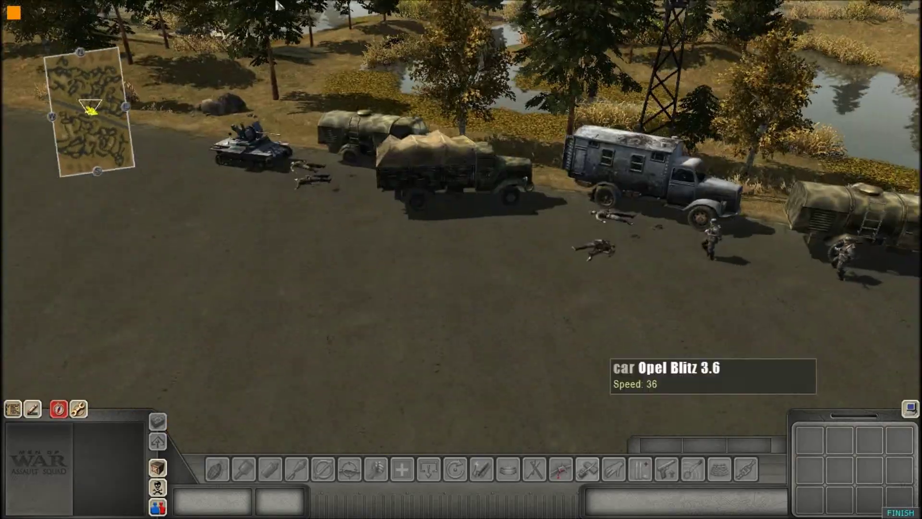
scroll(432, 187, "up", 3)
scroll(651, 331, "down", 6)
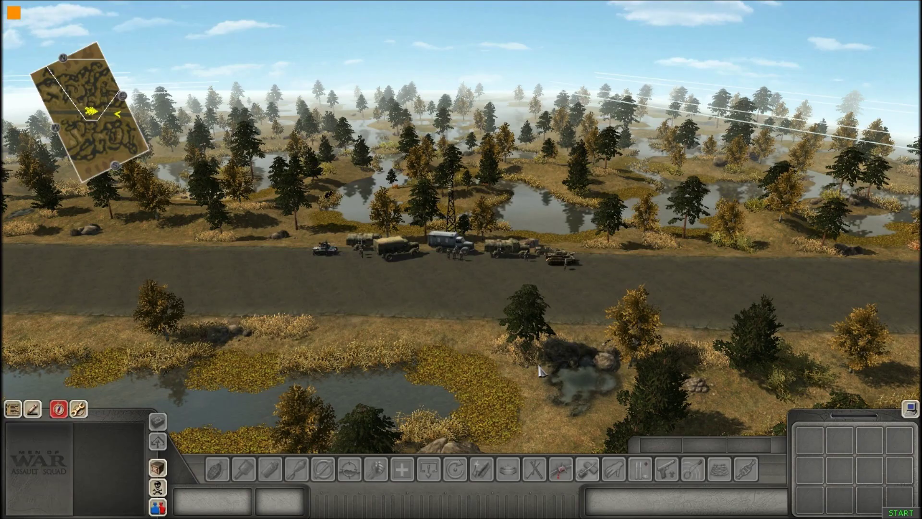
Open the mission editor's waypoint tools and review the convoy's layout along the runway edge.
key("F3")
scroll(333, 267, "up", 5)
middle_click_drag(334, 267, 569, 144)
scroll(386, 206, "down", 2)
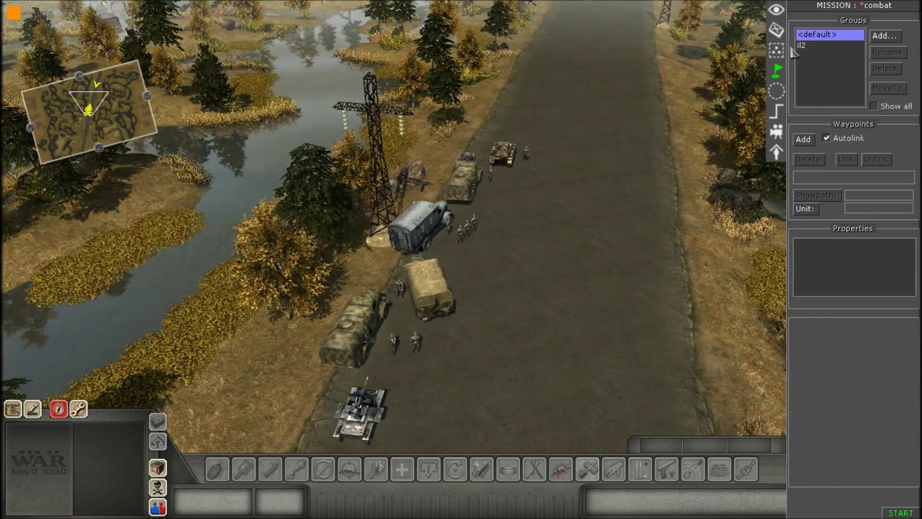
middle_click_drag(688, 155, 704, 116)
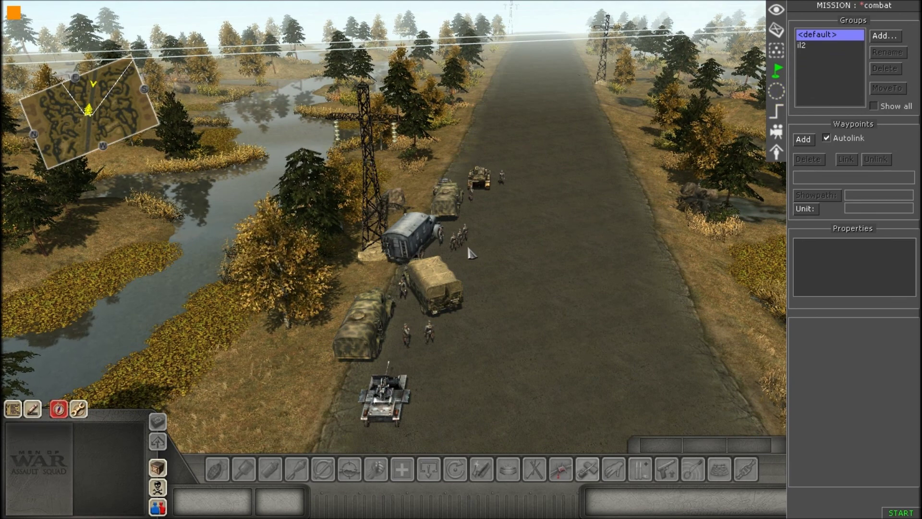
Switch to the editor's entity mode and survey the convoy vehicles and the IL-2's approach along the runway.
left_click(777, 30)
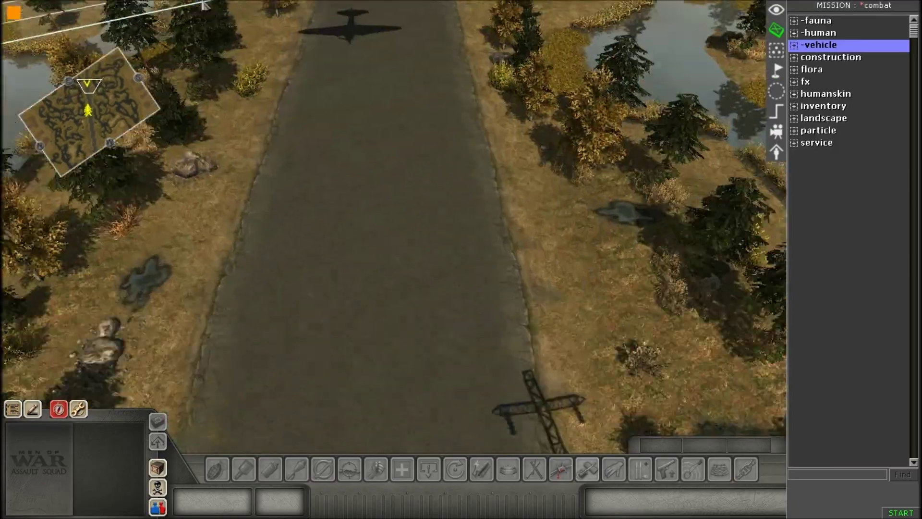
middle_click_drag(202, 5, 480, 241)
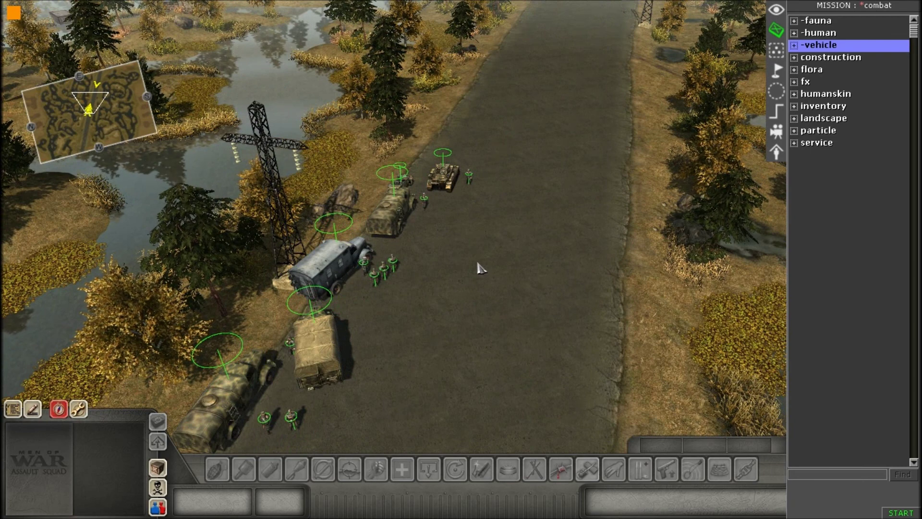
middle_click_drag(545, 267, 402, 256)
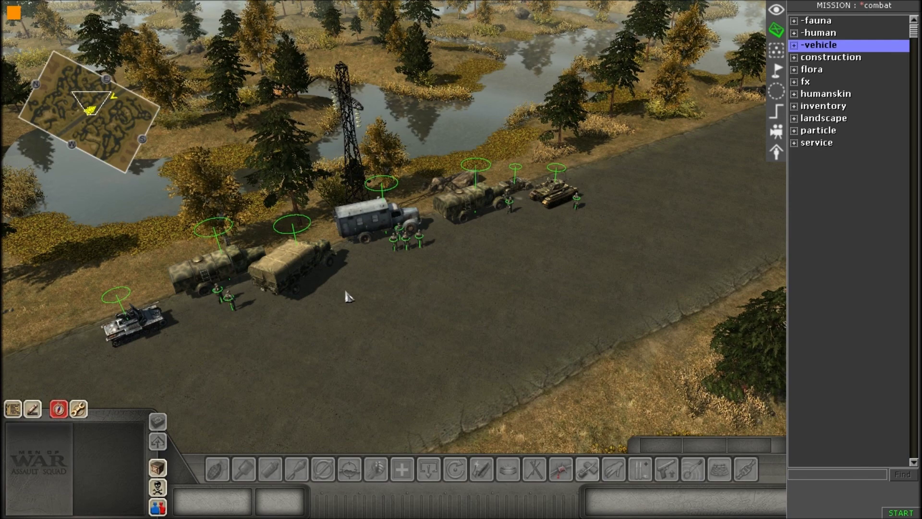
middle_click_drag(350, 296, 459, 251)
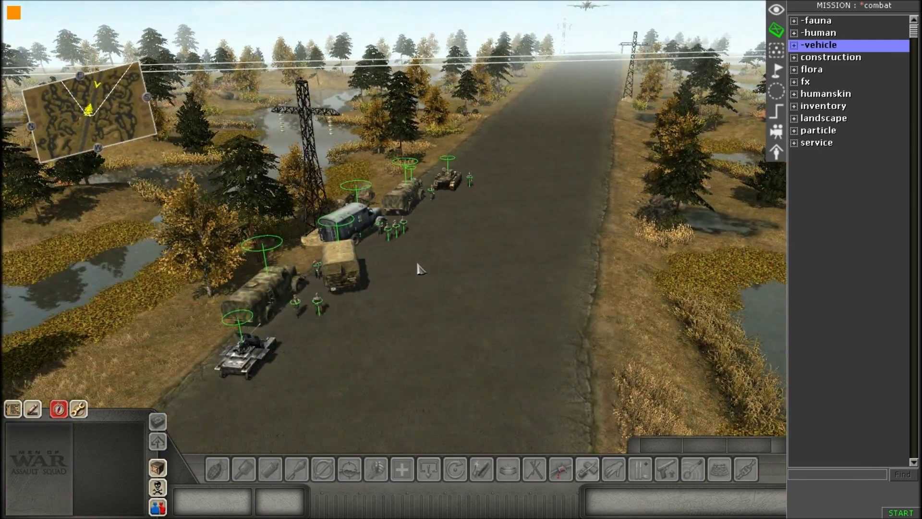